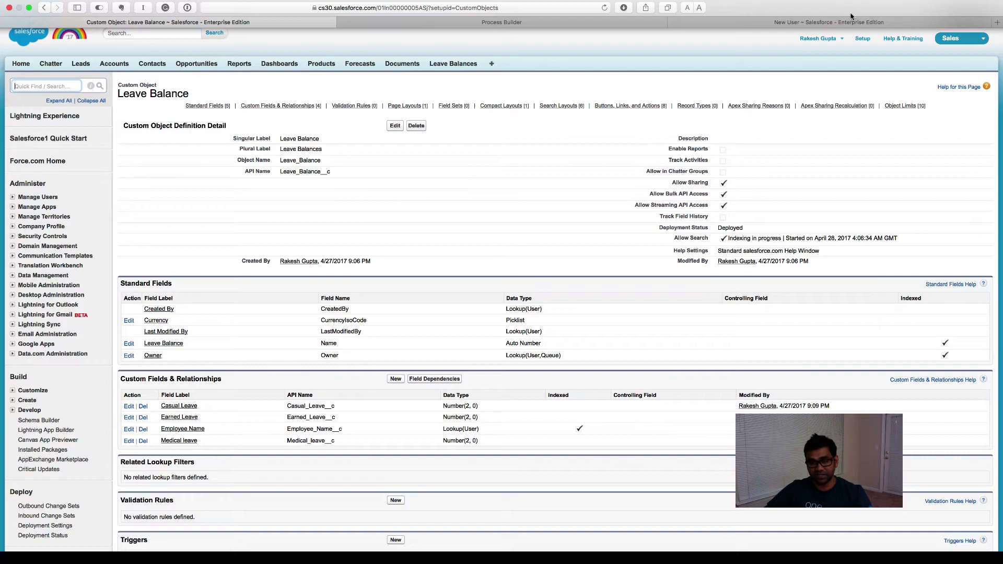
pyautogui.click(843, 2)
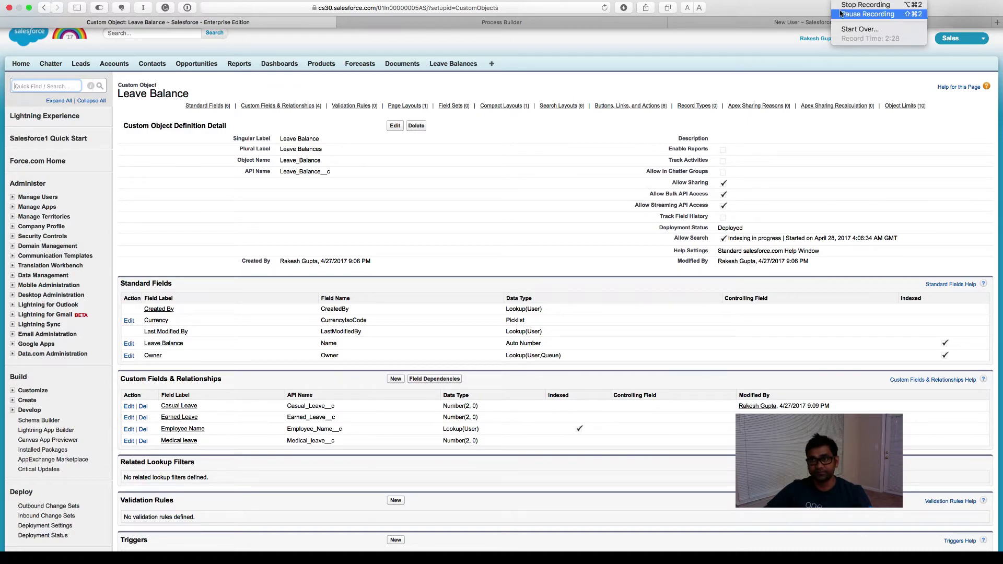
pyautogui.press('Escape')
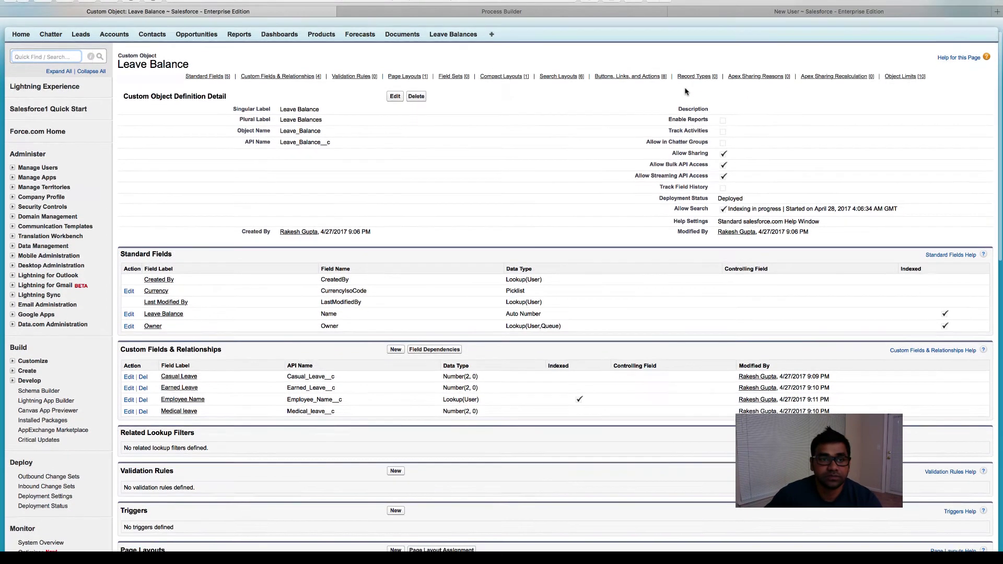
pyautogui.scroll(-1, 686, 91)
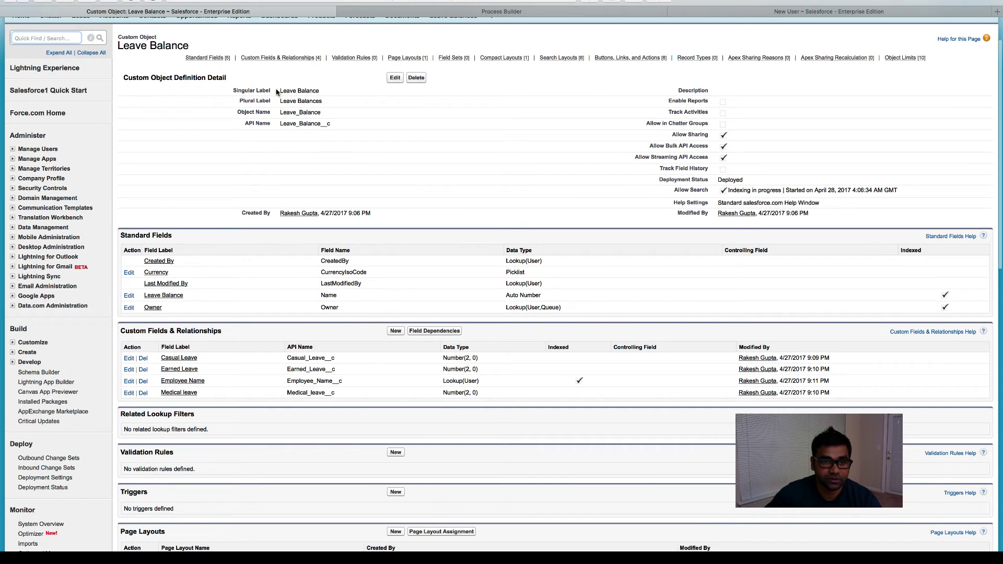
pyautogui.moveTo(277, 92); pyautogui.dragTo(313, 91)
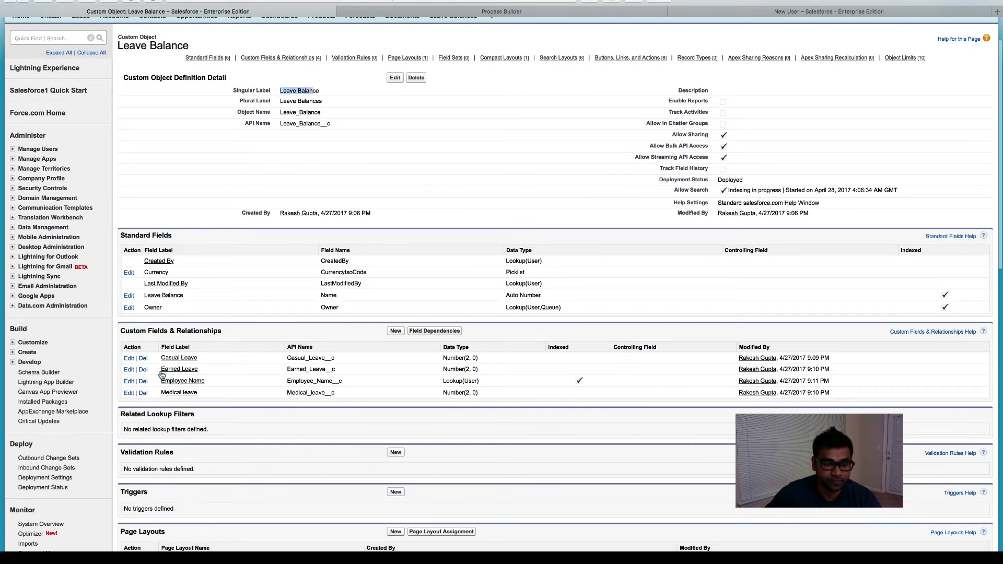
pyautogui.tripleClick(180, 358)
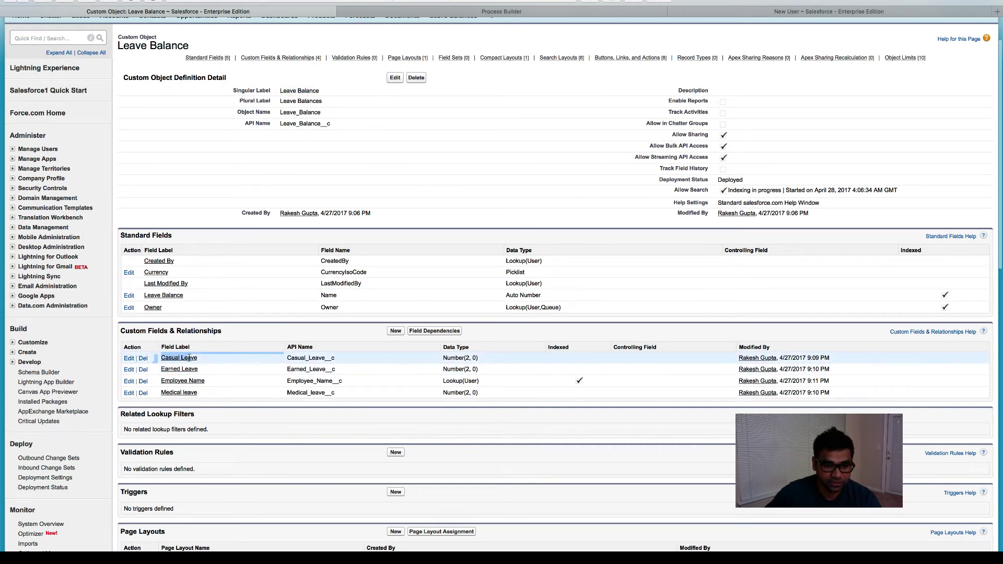
pyautogui.tripleClick(157, 369)
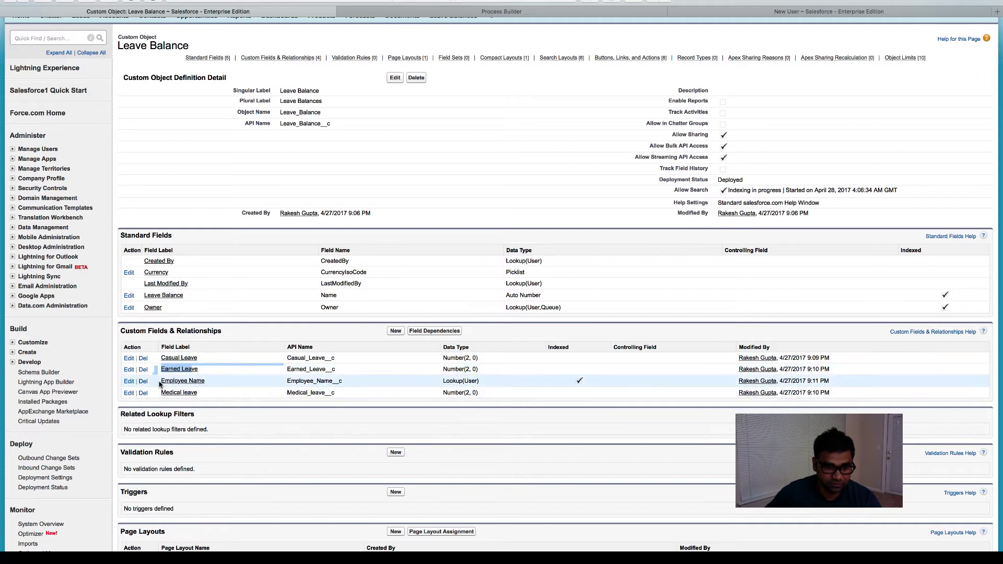
pyautogui.tripleClick(158, 381)
pyautogui.tripleClick(158, 392)
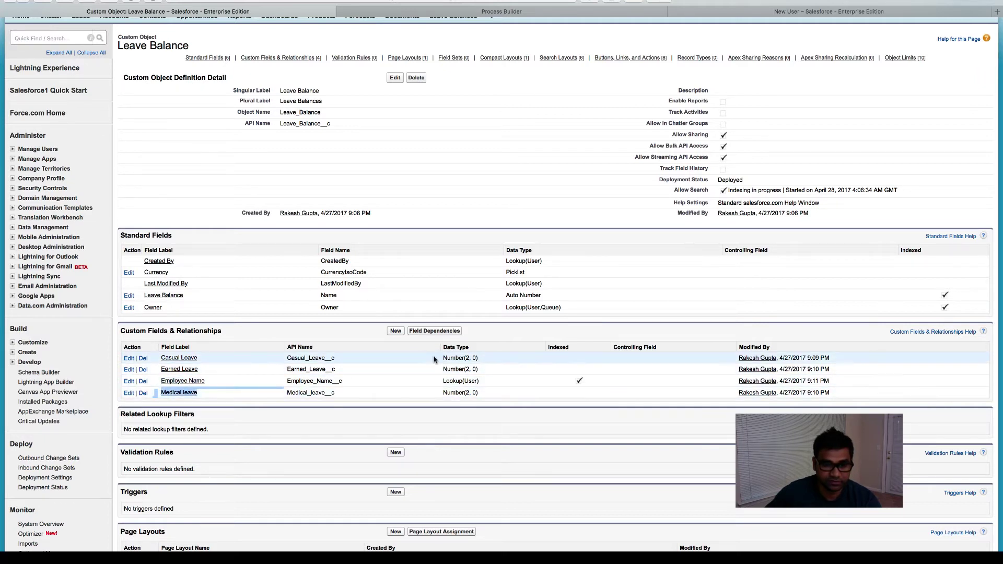
pyautogui.moveTo(433, 359); pyautogui.dragTo(483, 394)
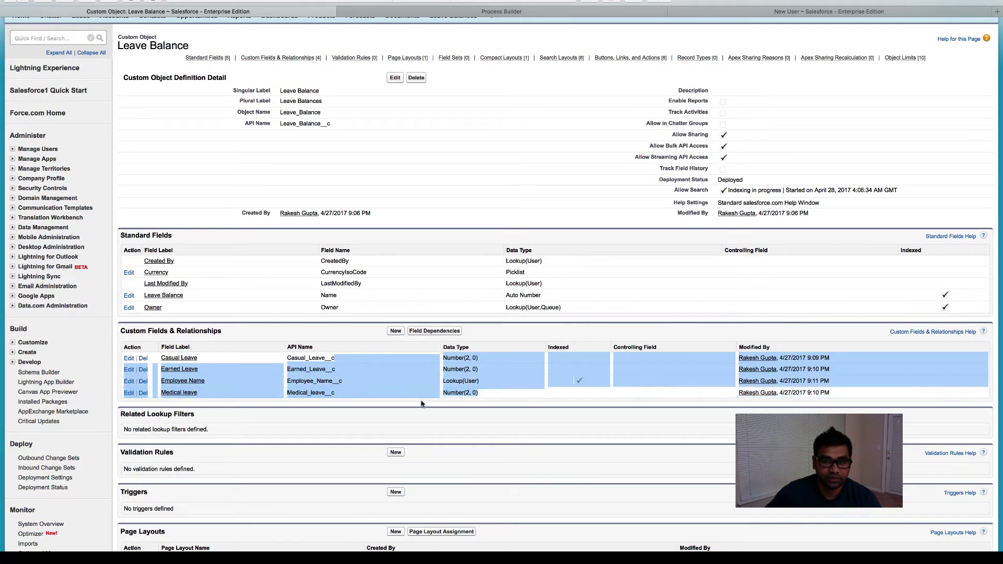
pyautogui.click(422, 404)
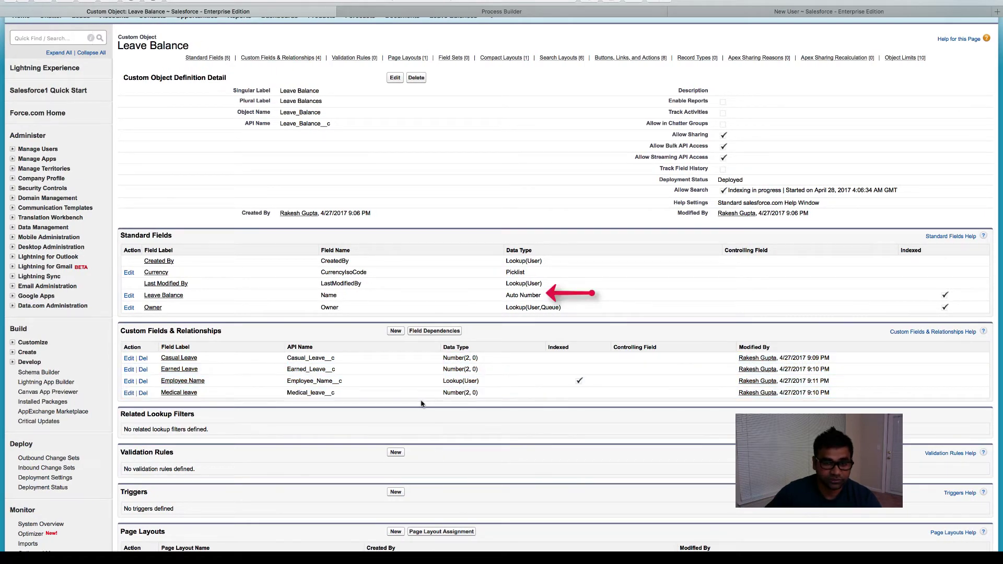
# - Search Setup for 'process' and open Version 1 of 'Auto credit leaves to new hire'
pyautogui.click(36, 39)
pyautogui.write('p')
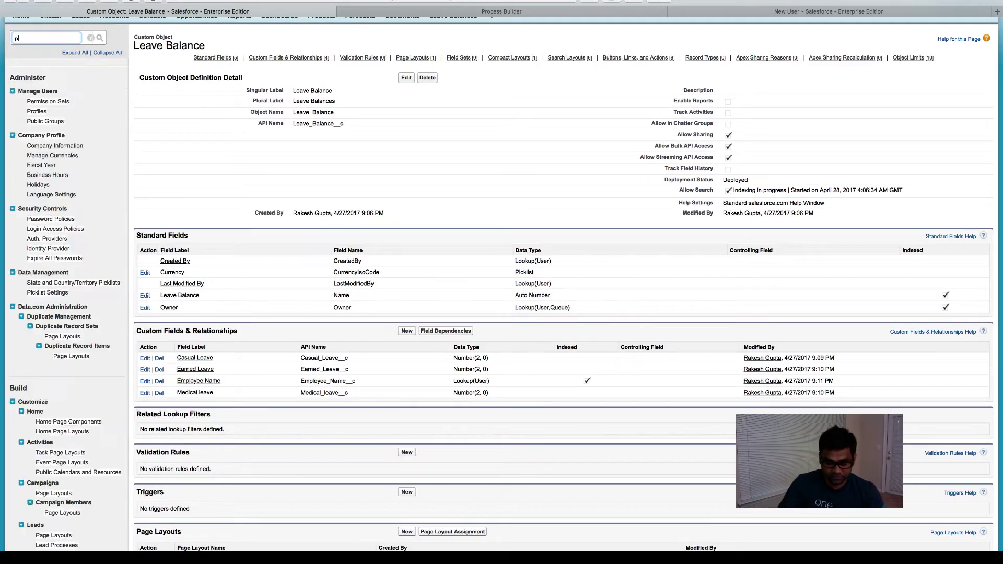
pyautogui.write('rocess')
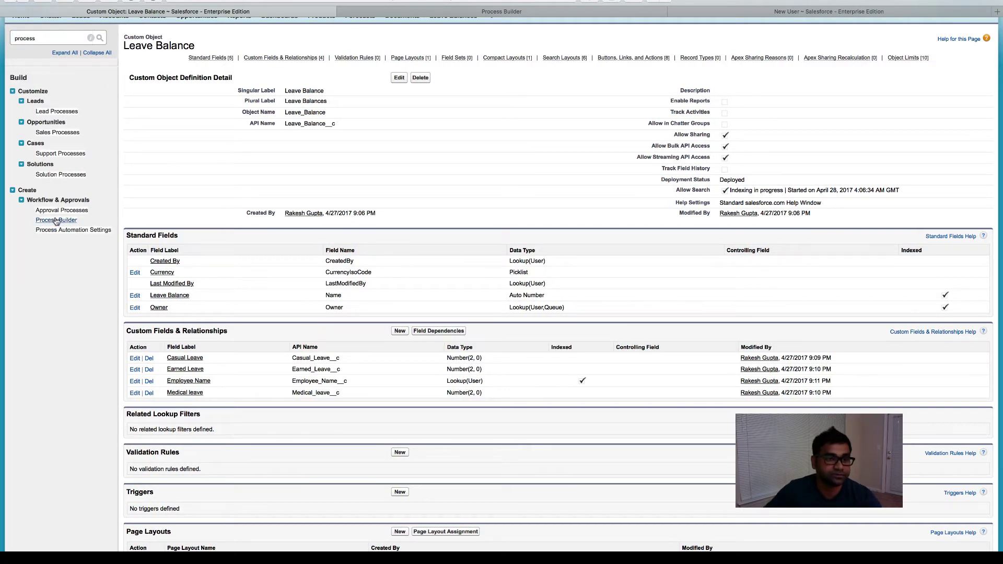
pyautogui.click(56, 220)
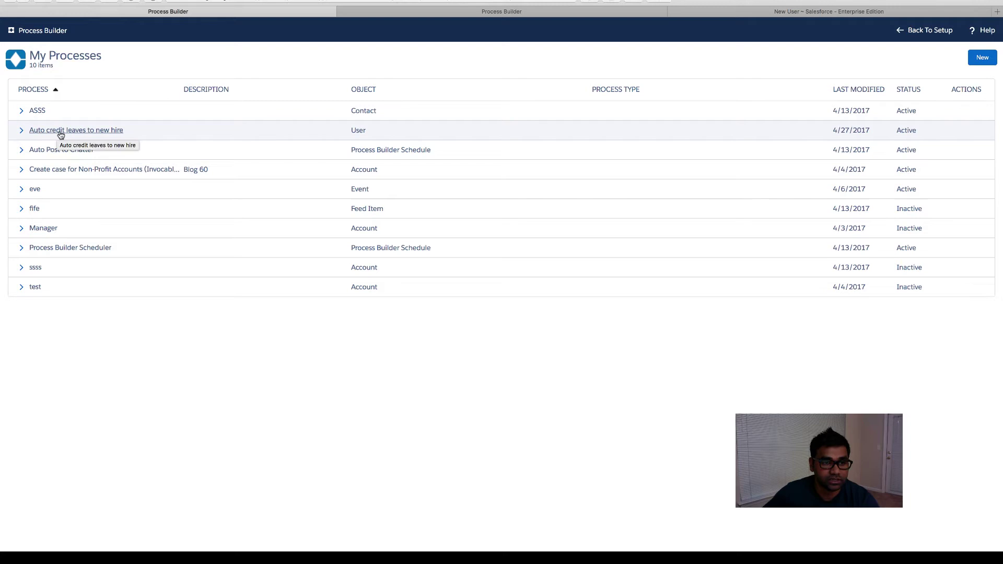
pyautogui.click(32, 133)
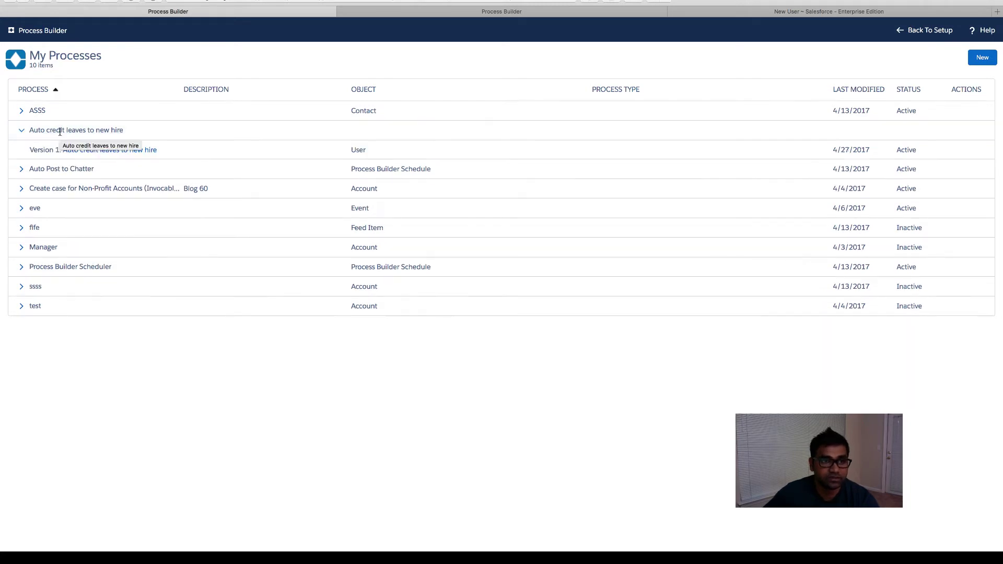
pyautogui.click(103, 153)
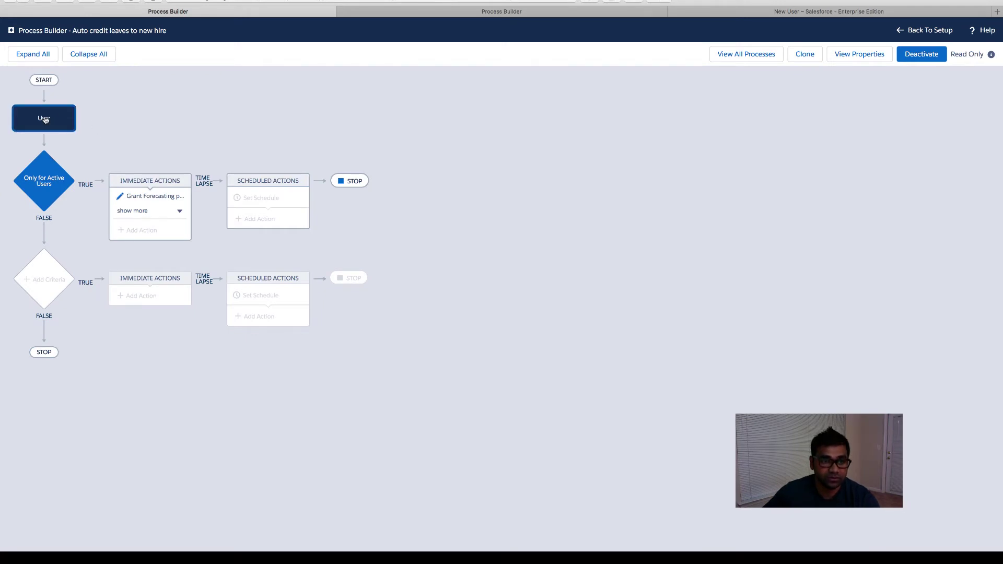
# - Review the User start settings, Only for Active Users criteria, and both immediate actions
pyautogui.click(48, 123)
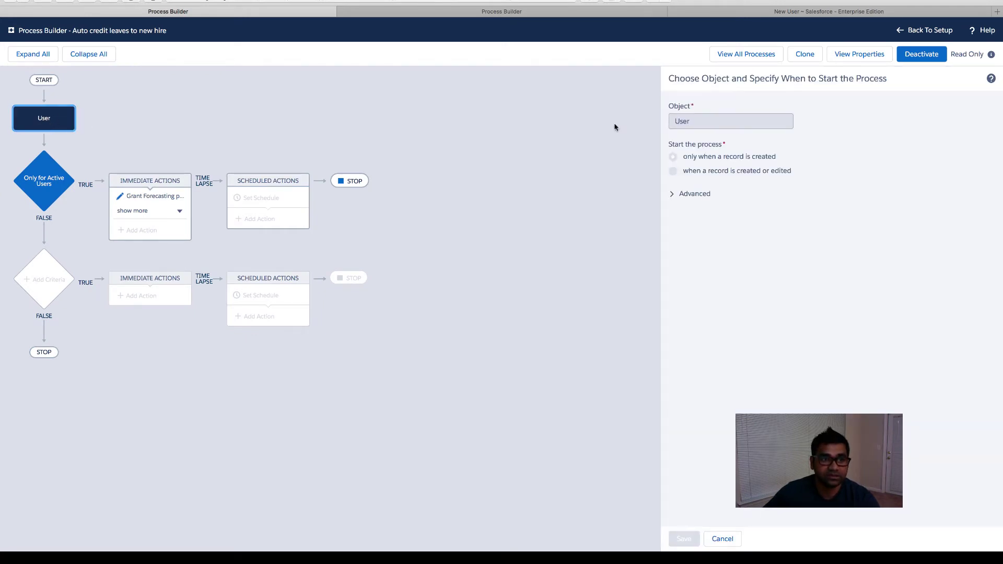
pyautogui.click(671, 194)
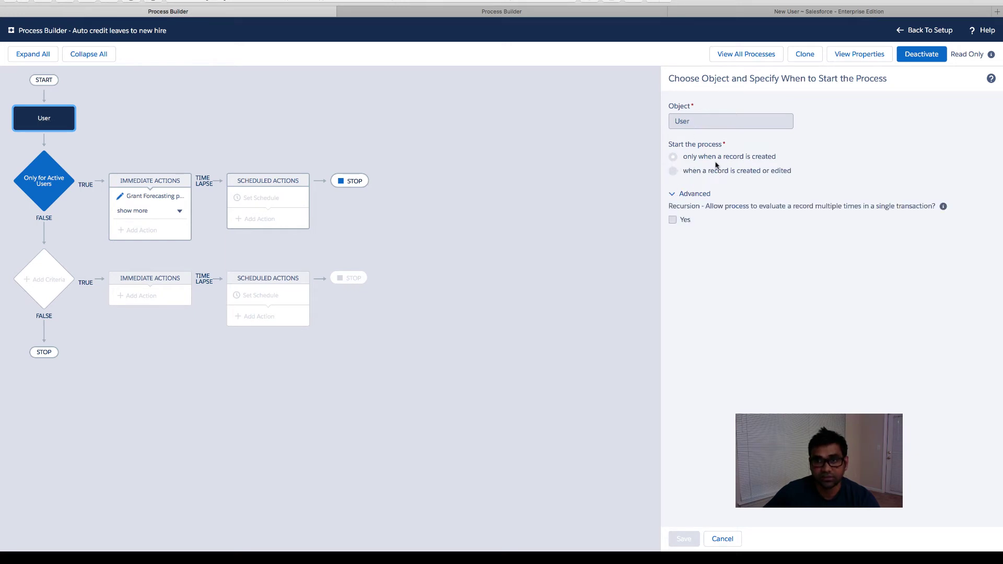
pyautogui.moveTo(776, 156); pyautogui.dragTo(681, 157)
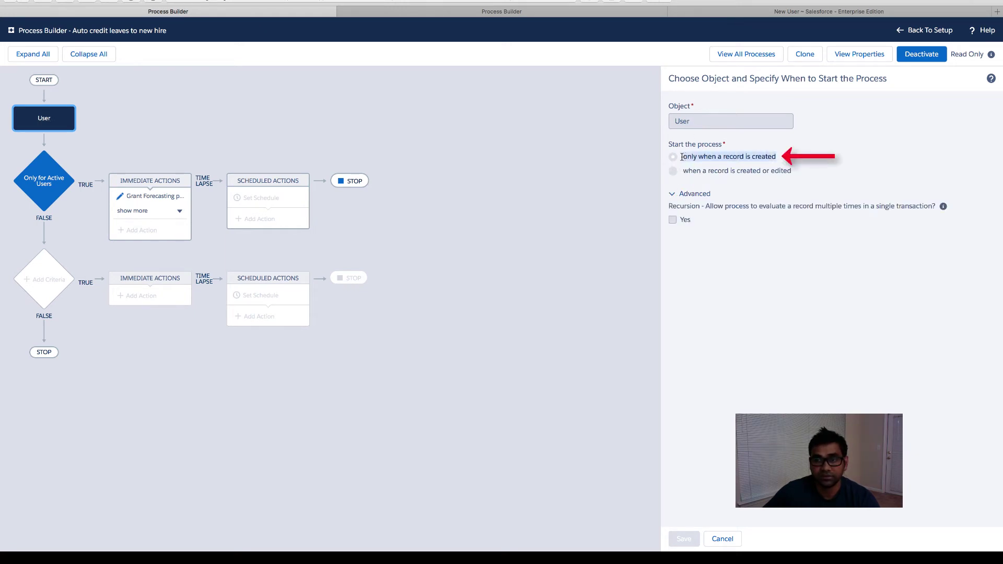
pyautogui.click(53, 184)
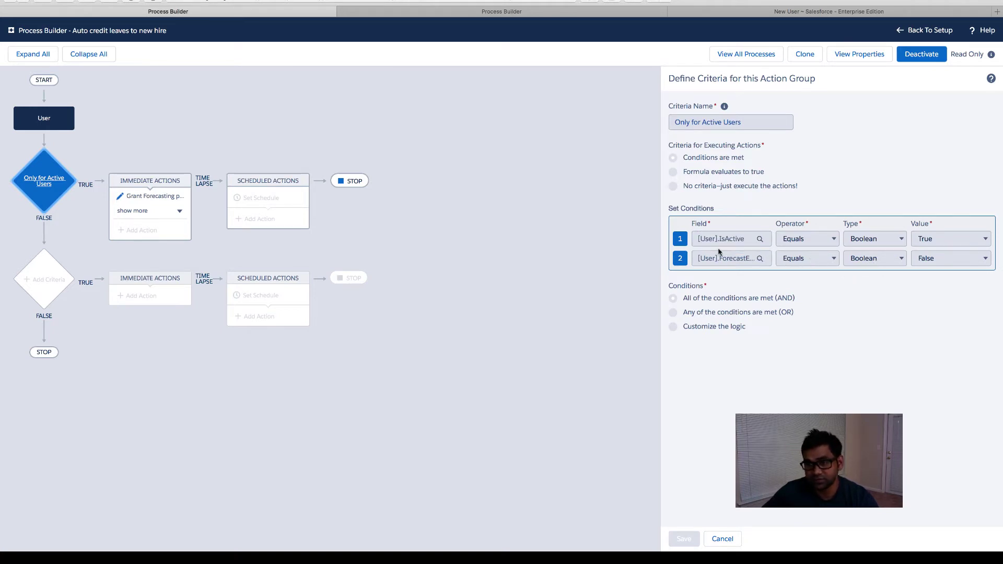
pyautogui.click(146, 210)
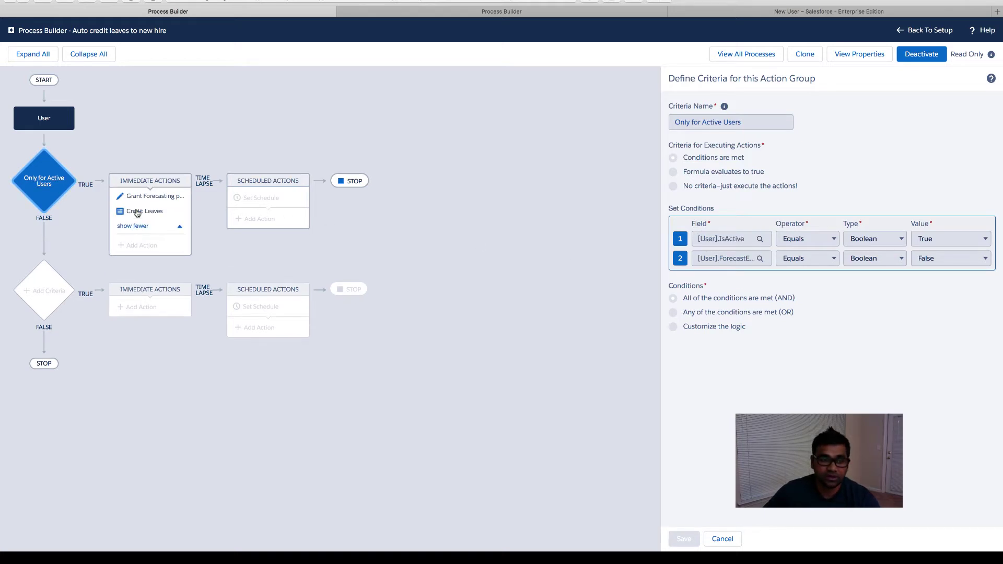
# - Review the Grant Forecasting update and the Credit Leaves Leave Balance record settings
pyautogui.click(163, 201)
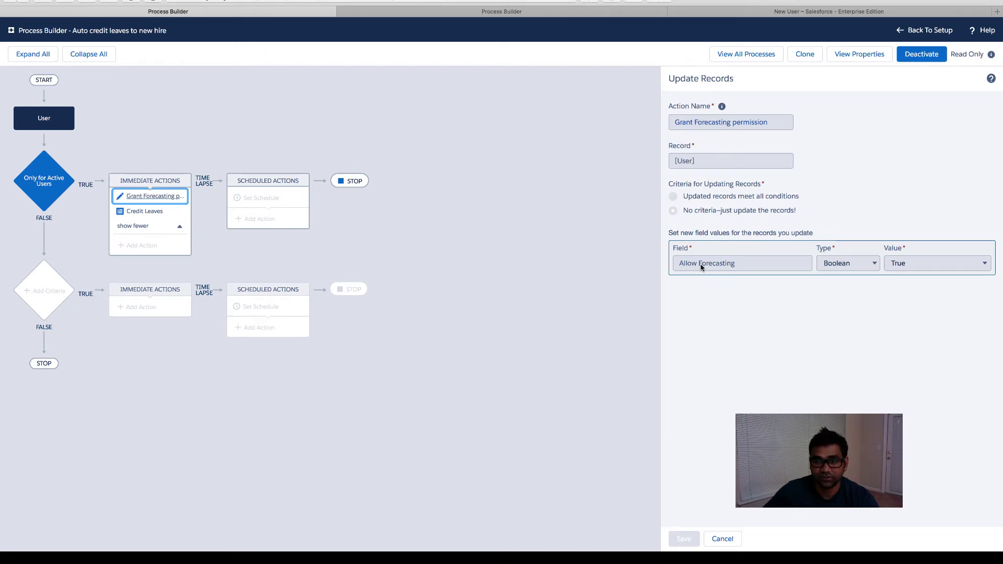
pyautogui.moveTo(680, 264); pyautogui.dragTo(737, 264)
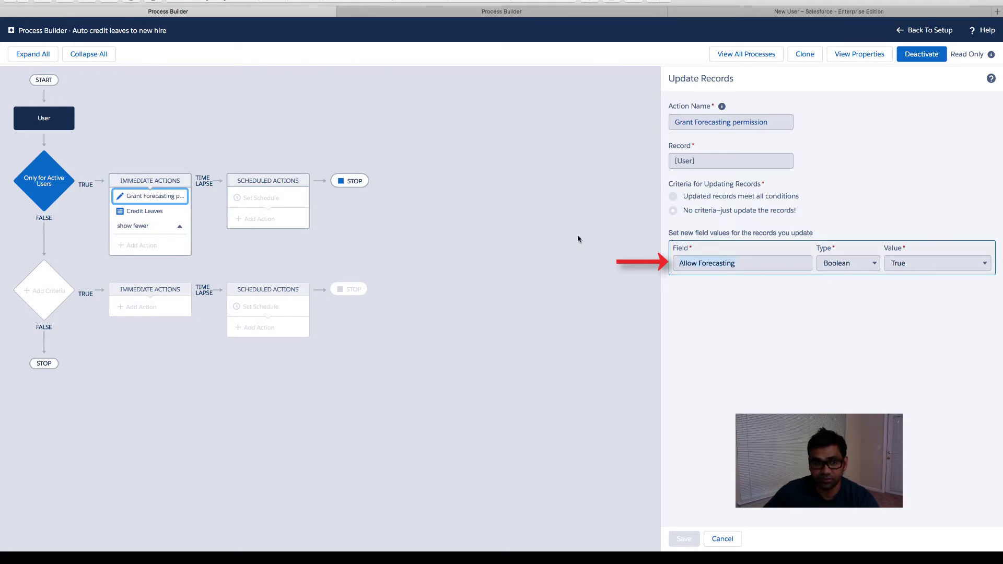
pyautogui.click(149, 211)
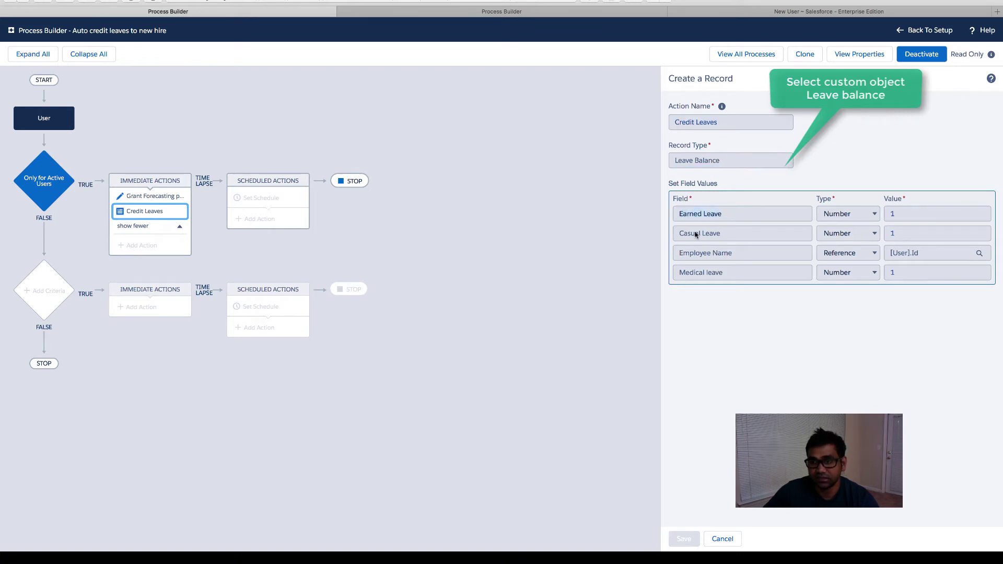
pyautogui.moveTo(682, 234); pyautogui.dragTo(720, 239)
pyautogui.moveTo(690, 270); pyautogui.dragTo(805, 270)
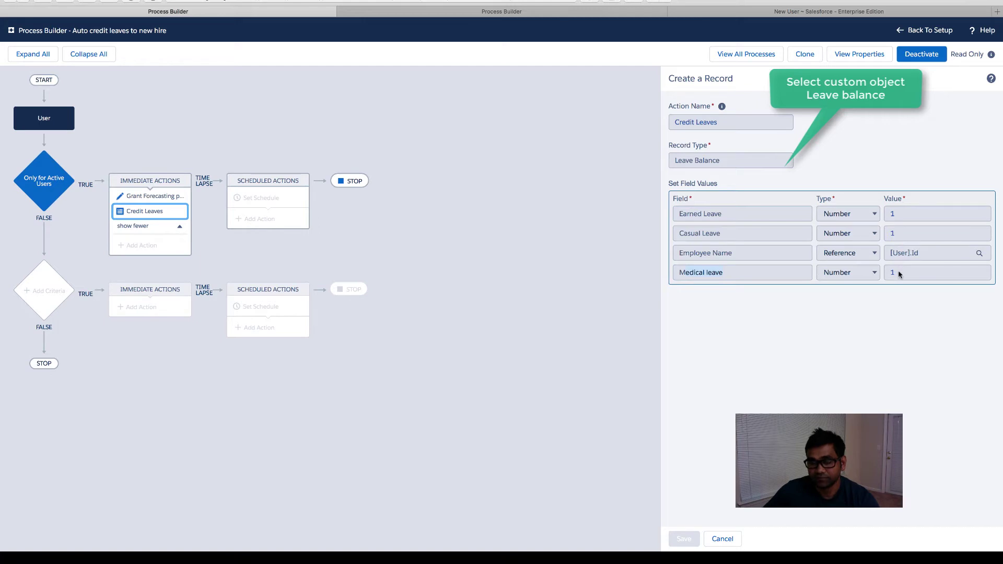
pyautogui.click(914, 256)
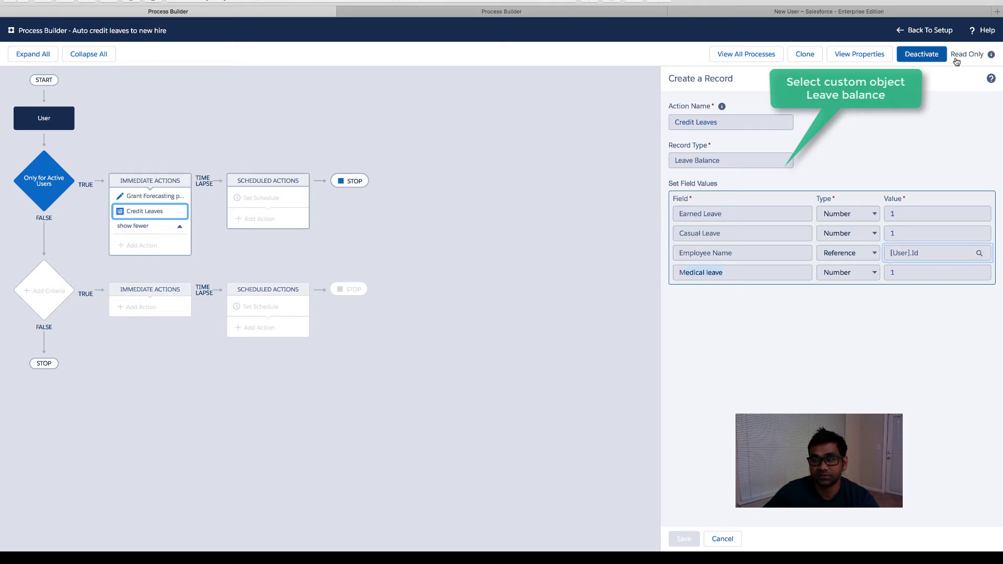
pyautogui.click(829, 11)
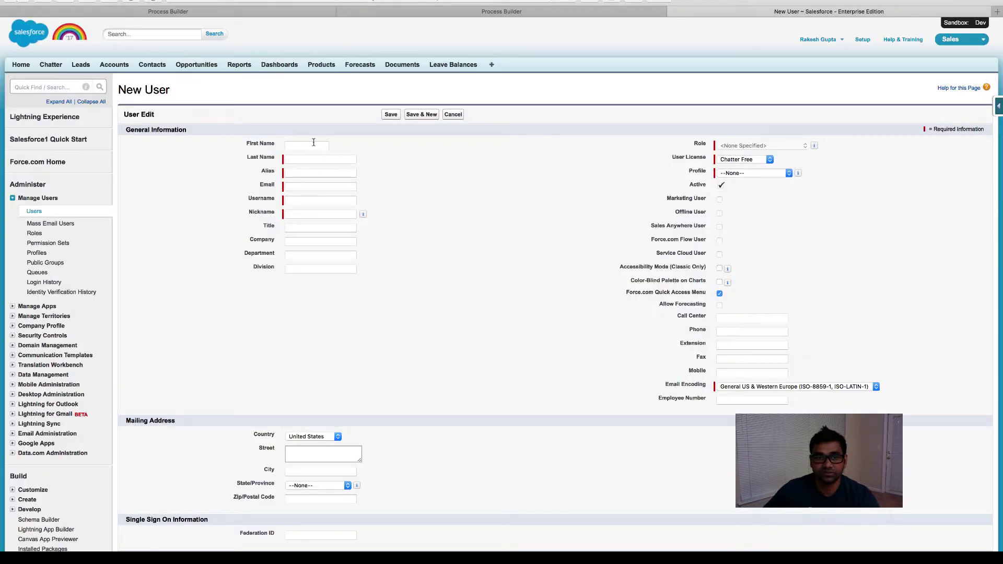
pyautogui.click(314, 144)
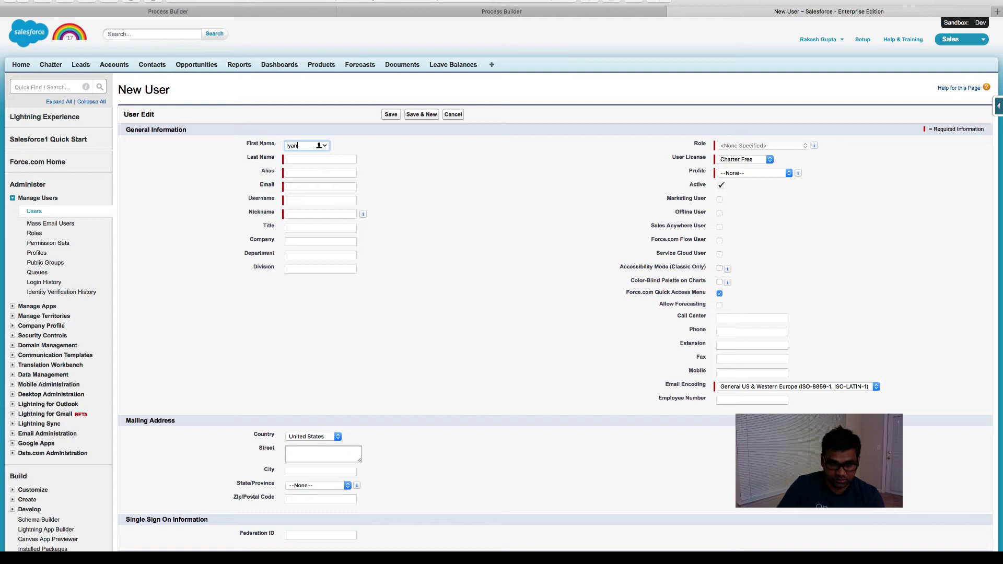
pyautogui.press('Tab')
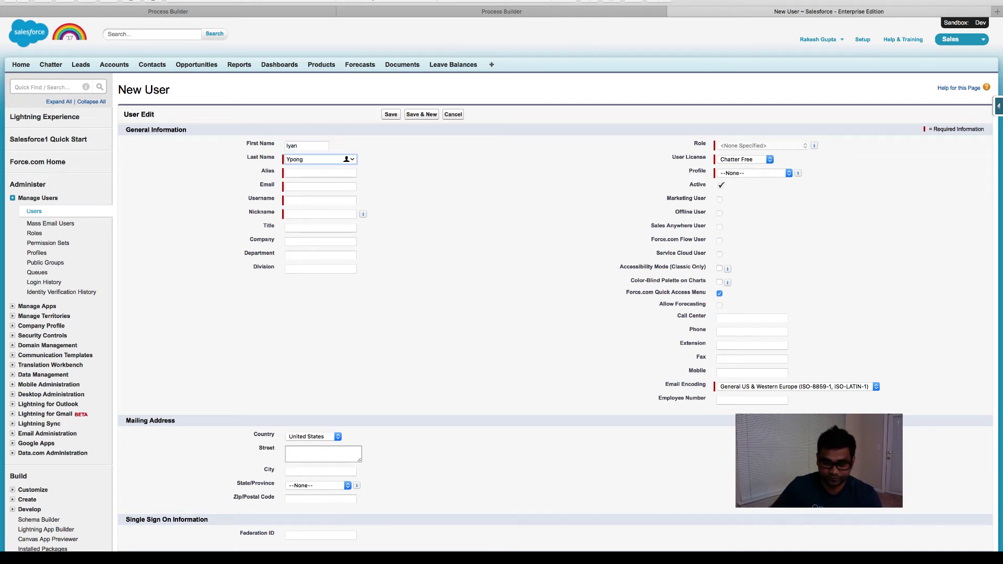
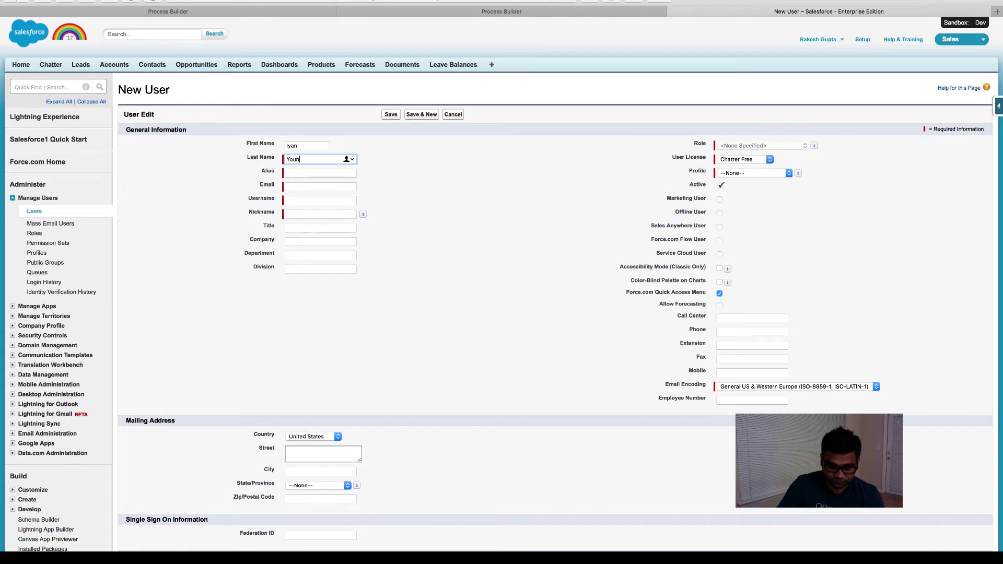
pyautogui.click(313, 186)
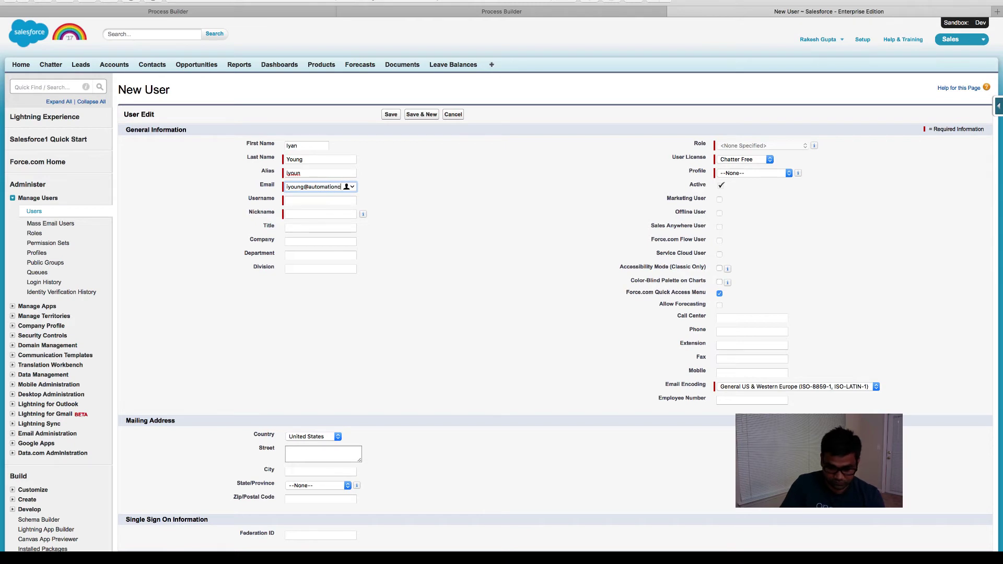
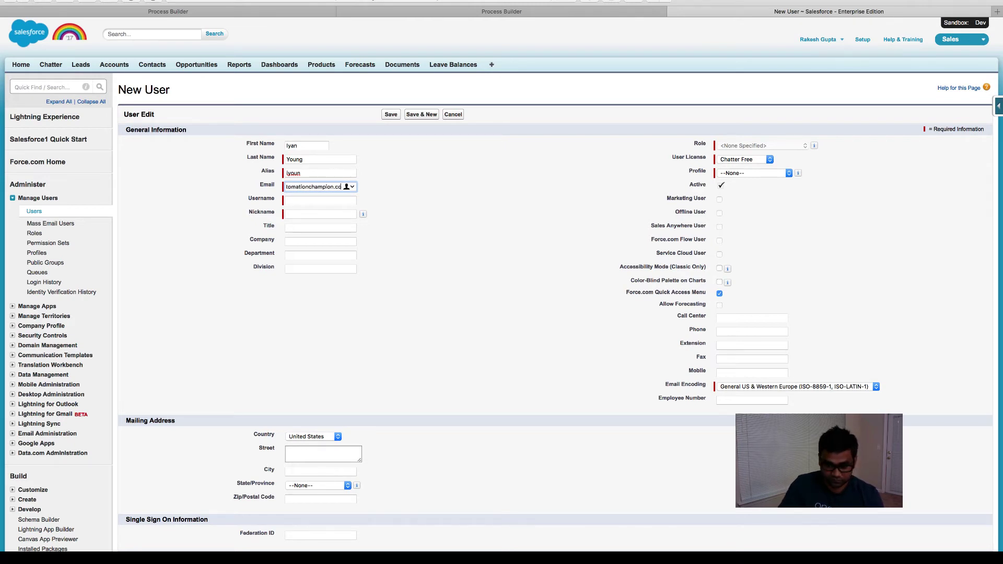
pyautogui.click(597, 205)
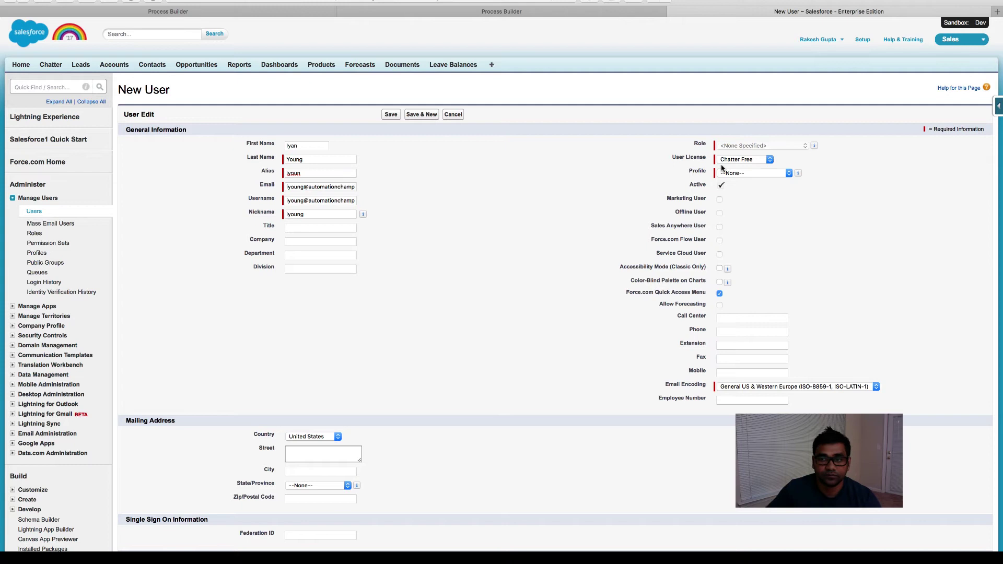
# - Choose Salesforce license, Finance User profile and APAC Sales Director role, then save the user
pyautogui.click(742, 159)
pyautogui.click(736, 168)
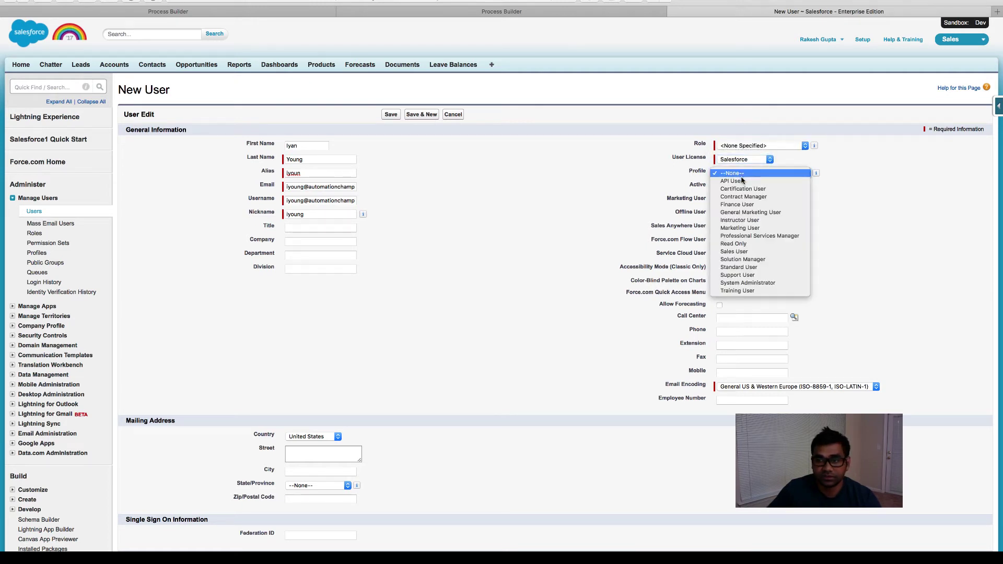
pyautogui.click(742, 171)
pyautogui.click(742, 146)
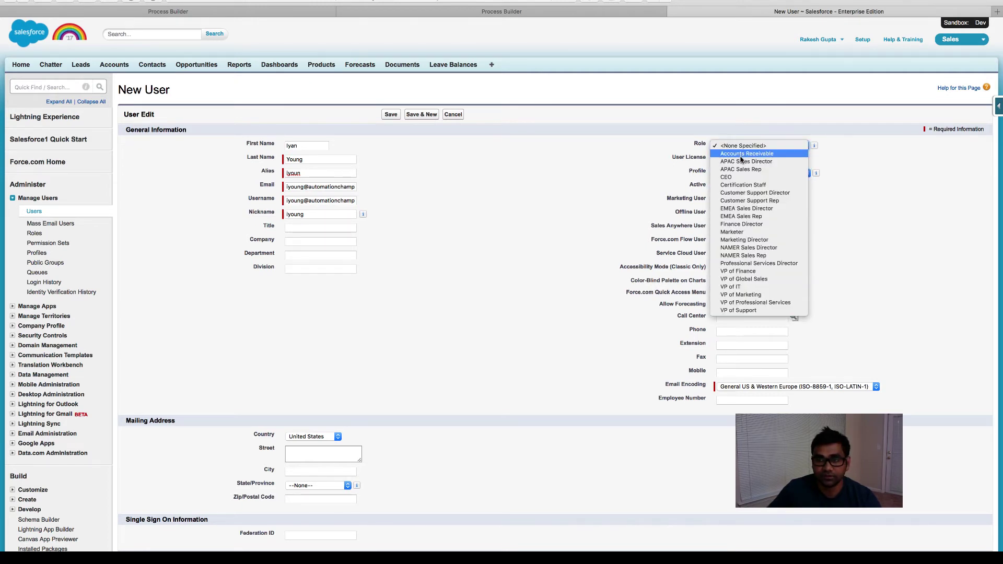
pyautogui.click(741, 161)
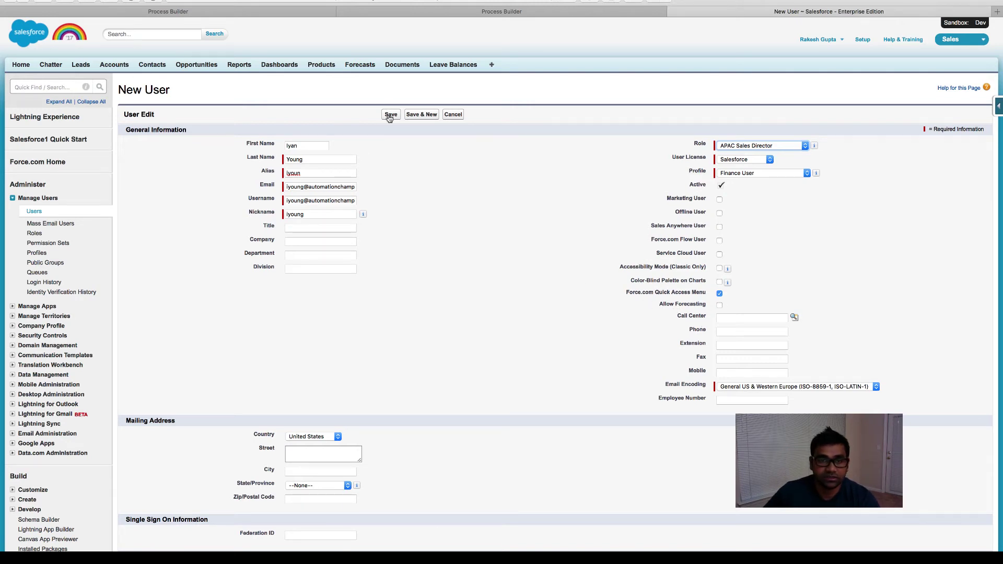
pyautogui.click(389, 117)
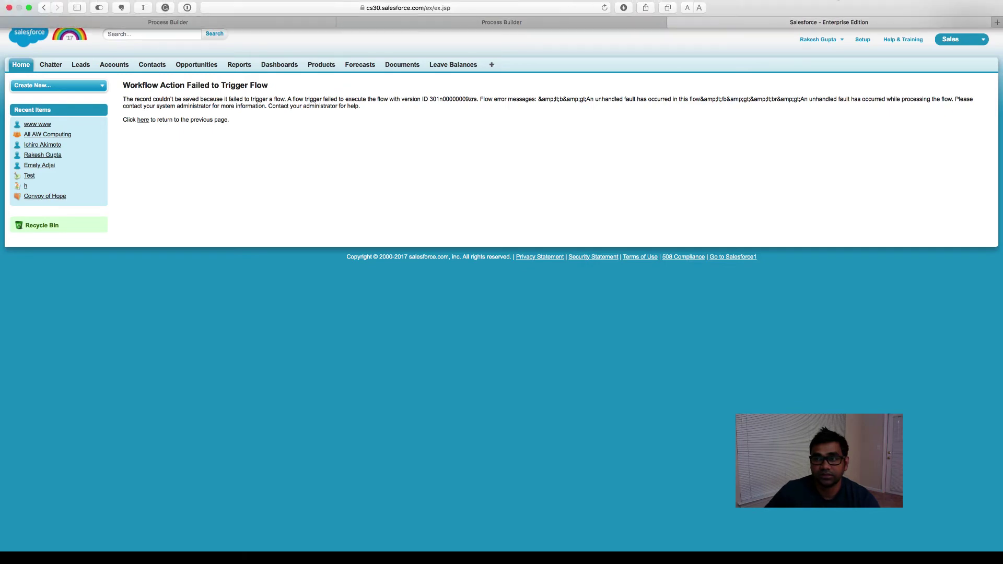
# - Read the Gmail error email's MIXED_DML_OPERATION setup-object explanation, then return to Process Builder
pyautogui.click(842, 1)
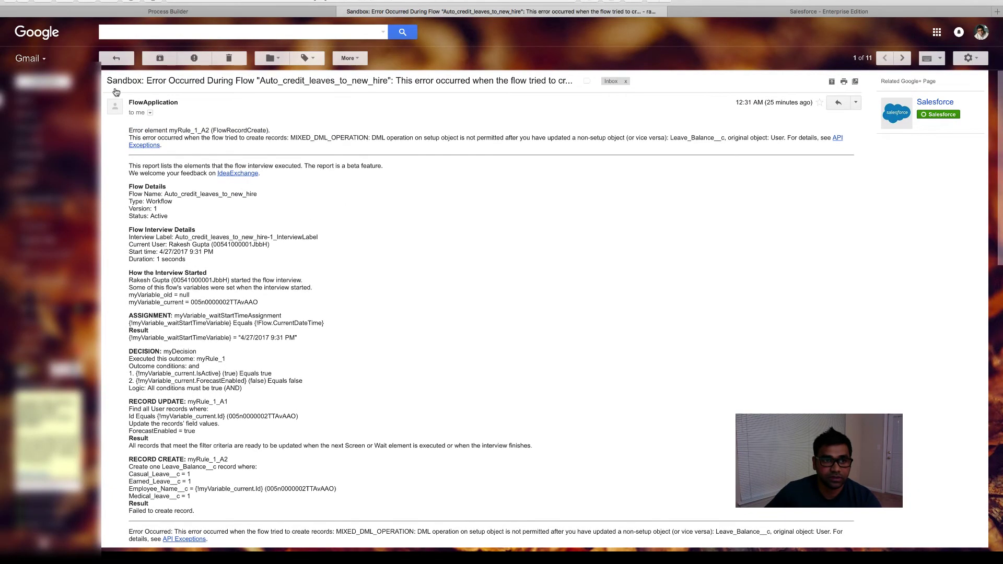
pyautogui.moveTo(108, 80)
pyautogui.mouseDown()
pyautogui.moveTo(463, 102)
pyautogui.moveTo(572, 81)
pyautogui.mouseUp()
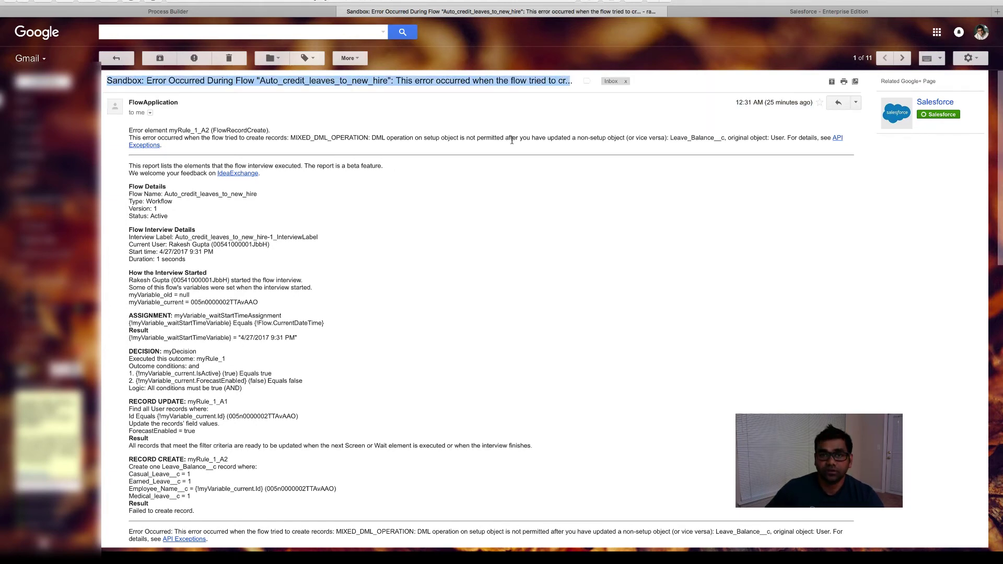
pyautogui.scroll(-2, 475, 188)
pyautogui.scroll(-2, 380, 307)
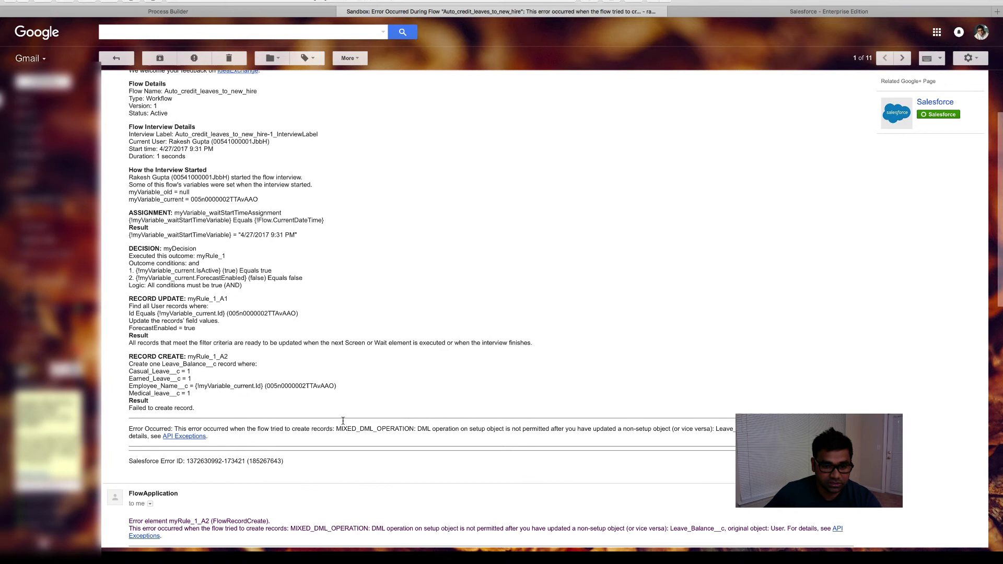
pyautogui.moveTo(335, 428); pyautogui.dragTo(450, 429)
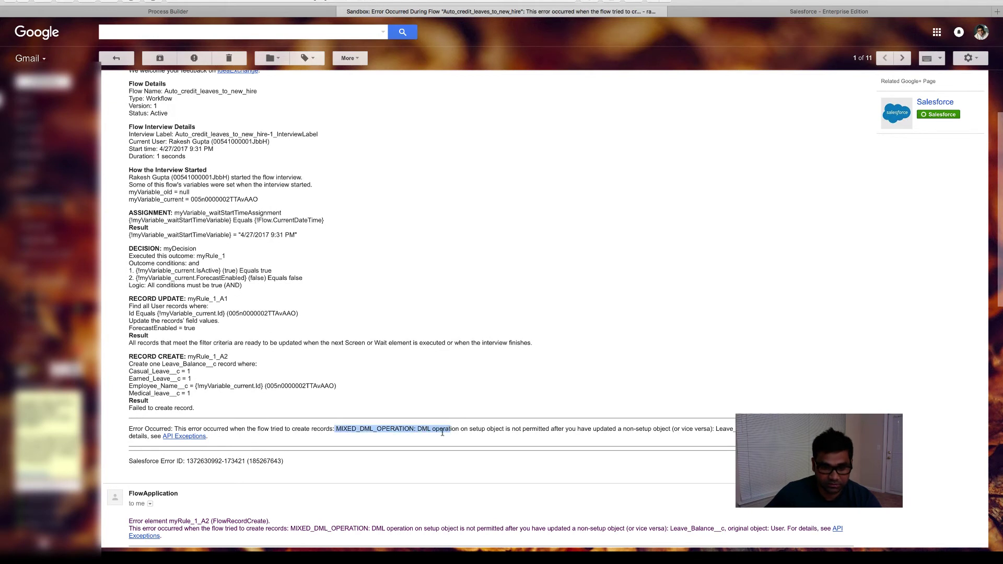
pyautogui.click(456, 431)
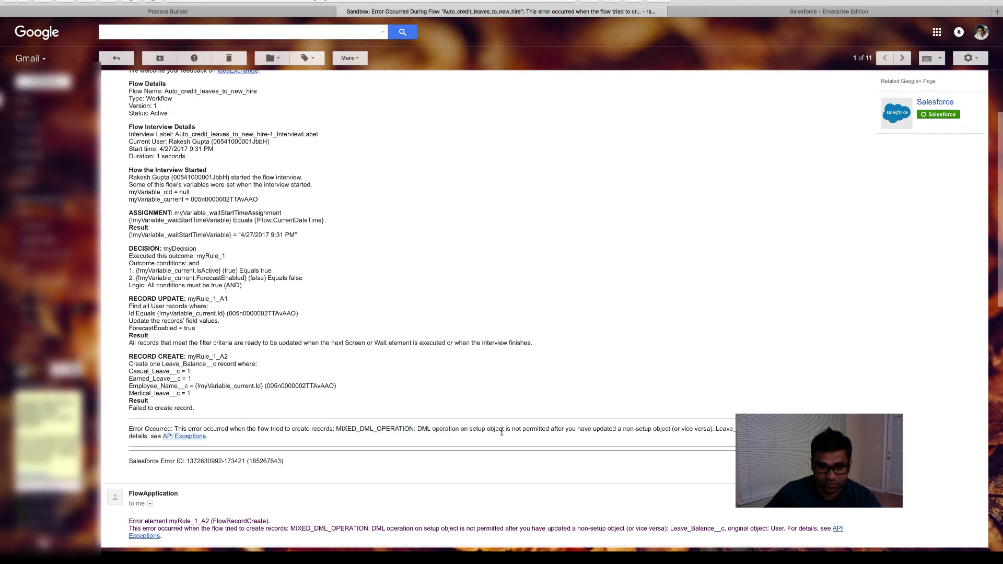
pyautogui.moveTo(502, 432); pyautogui.dragTo(734, 431)
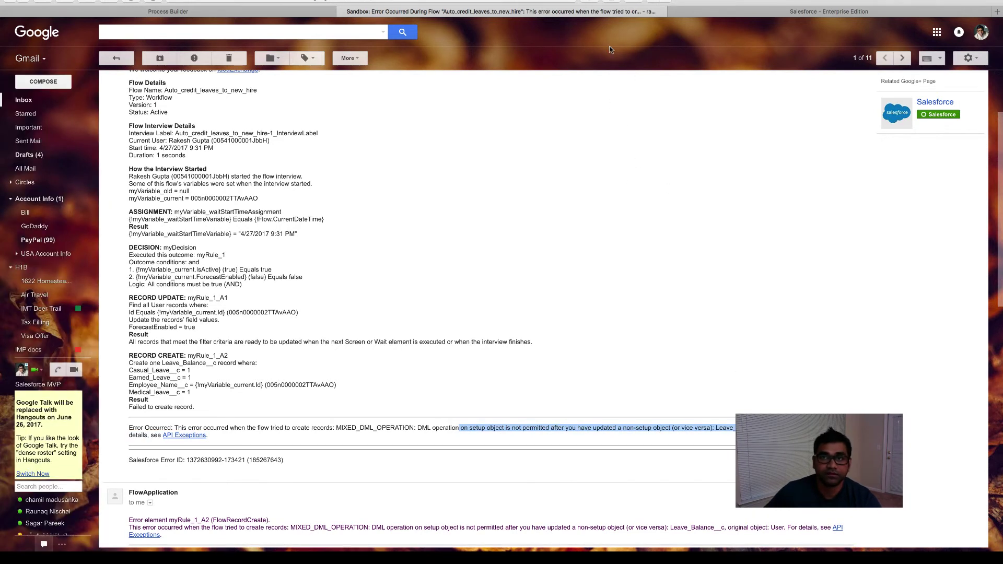
pyautogui.click(268, 14)
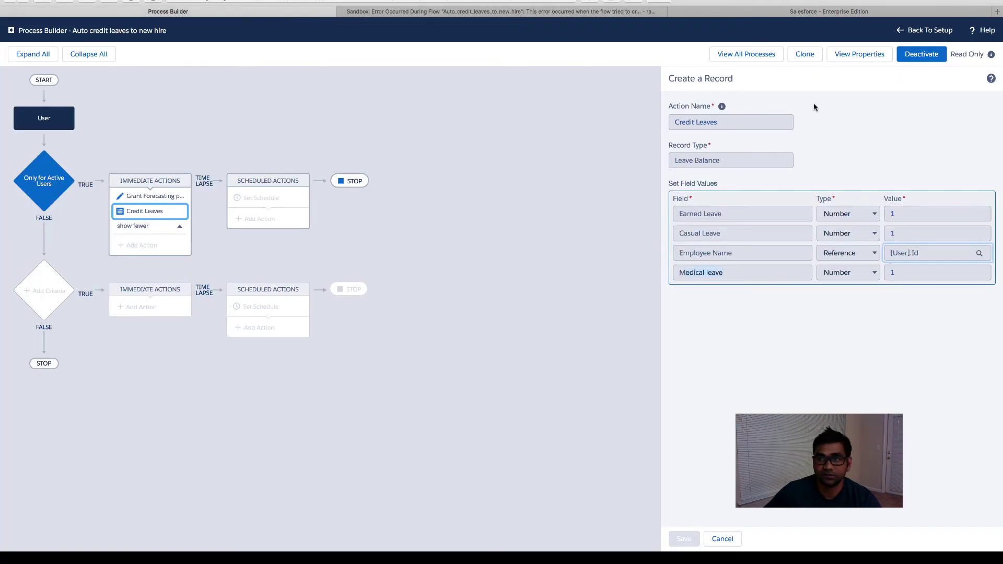
# - Clone the process as a new version of the current process
pyautogui.click(871, 100)
pyautogui.click(807, 55)
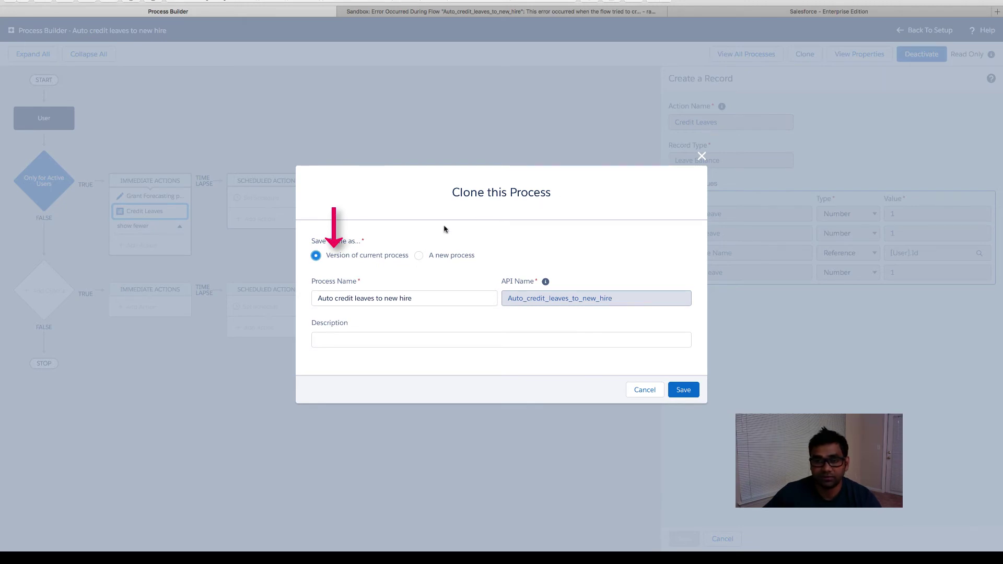
pyautogui.click(680, 396)
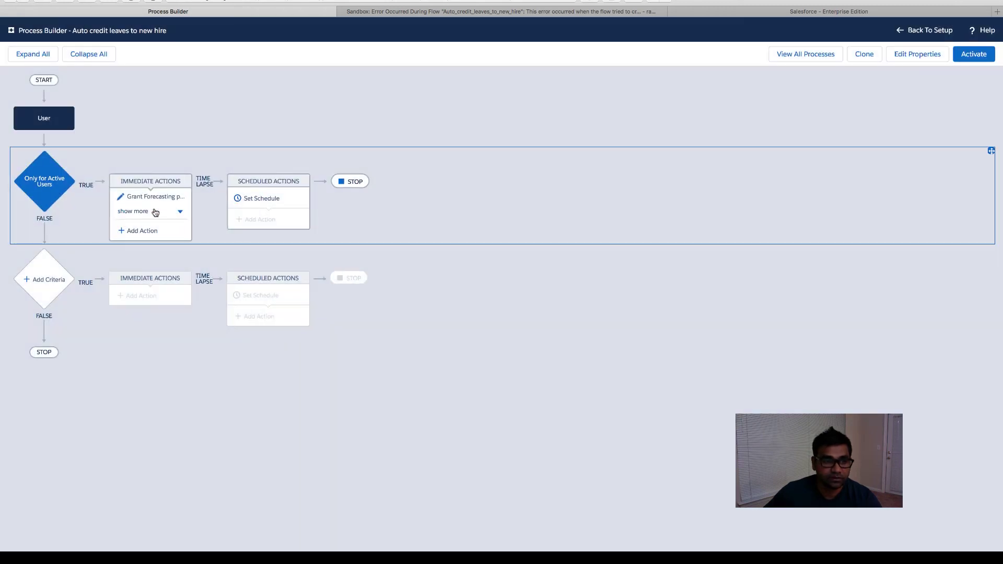
# - Delete the Credit Leaves immediate action from the new version
pyautogui.click(155, 212)
pyautogui.click(155, 209)
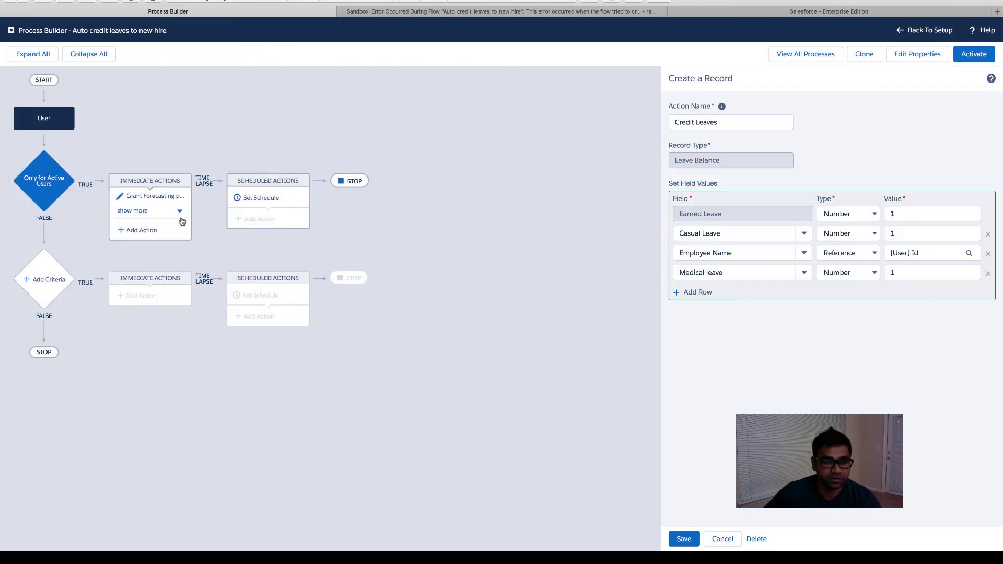
pyautogui.click(144, 212)
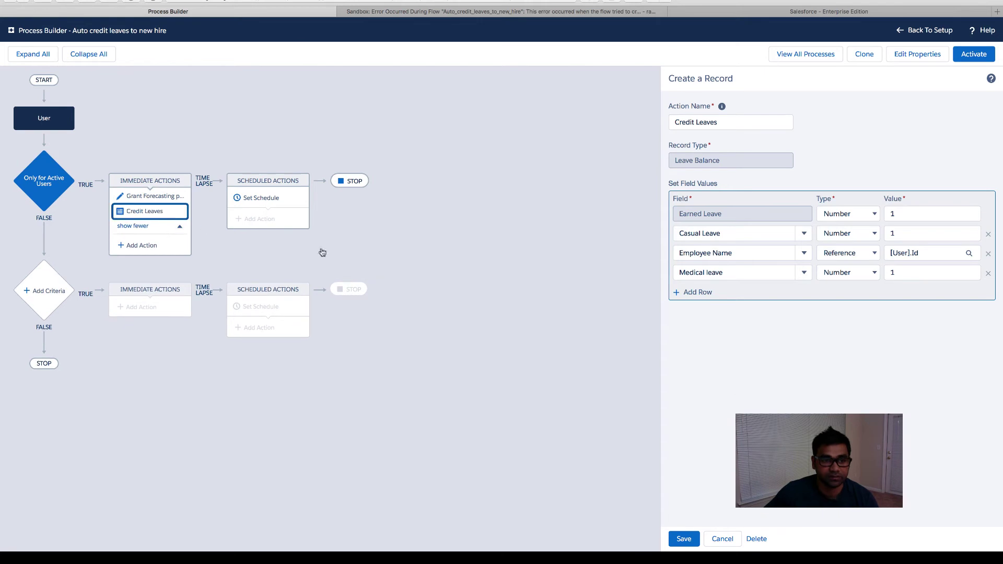
pyautogui.click(755, 539)
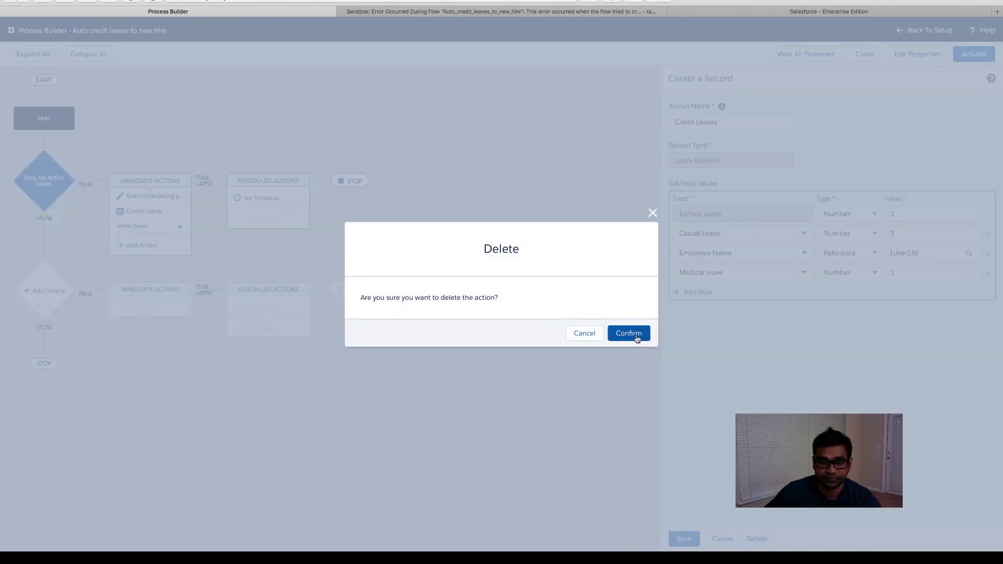
pyautogui.click(637, 335)
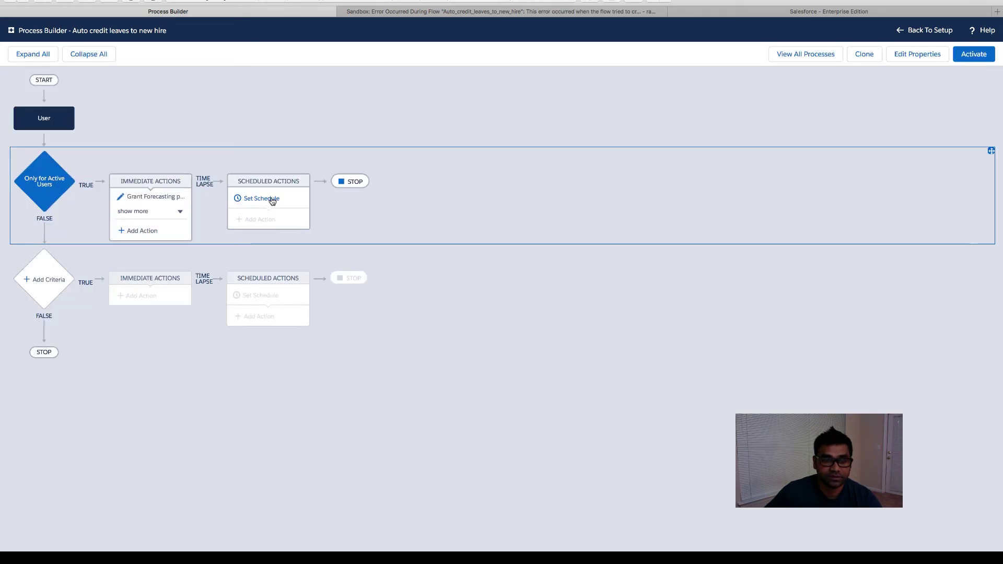
# - Schedule the active-user actions for 0 Hours after CreatedDate and save
pyautogui.click(834, 4)
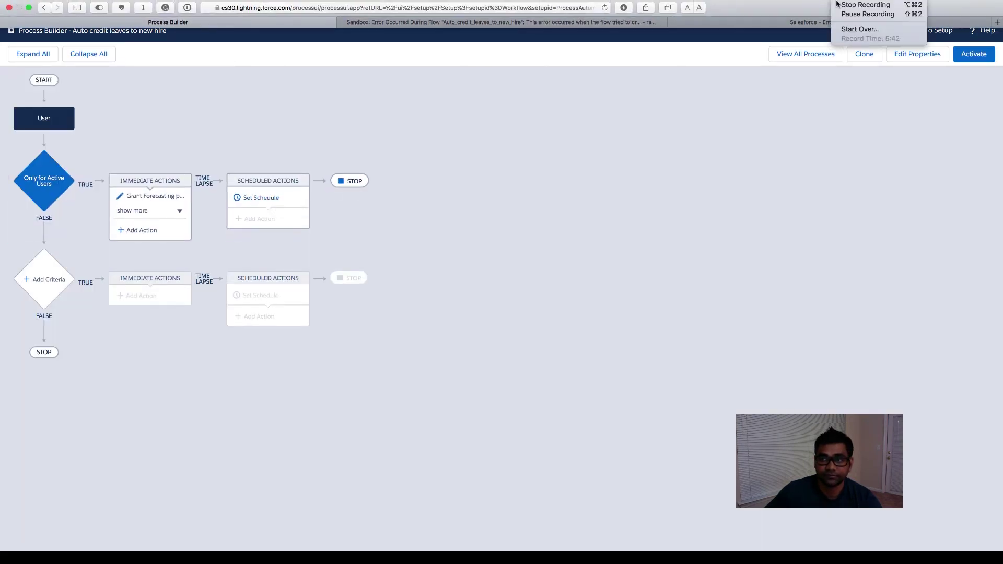
pyautogui.click(257, 198)
pyautogui.click(695, 110)
pyautogui.write('0')
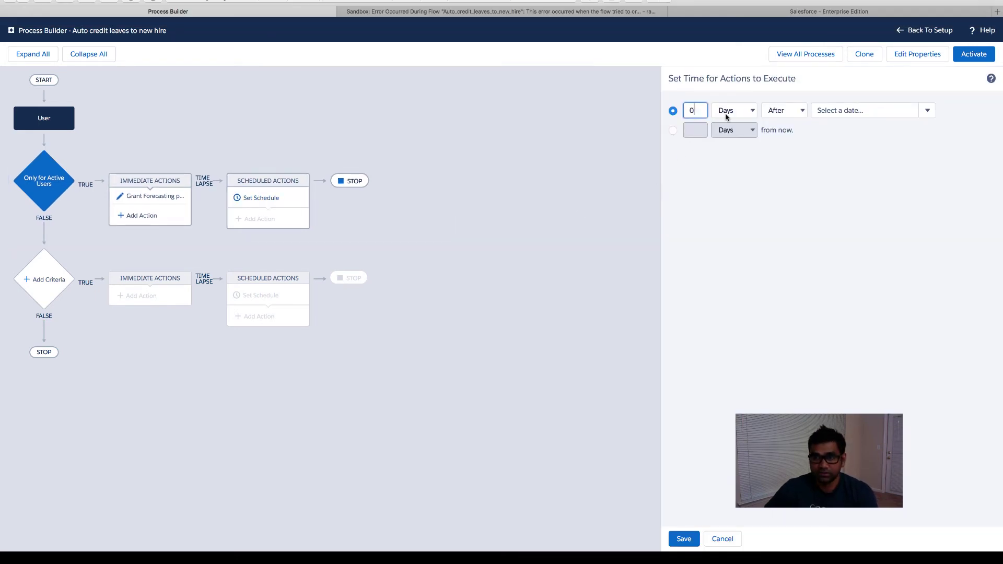
pyautogui.click(726, 116)
pyautogui.click(844, 112)
pyautogui.click(839, 130)
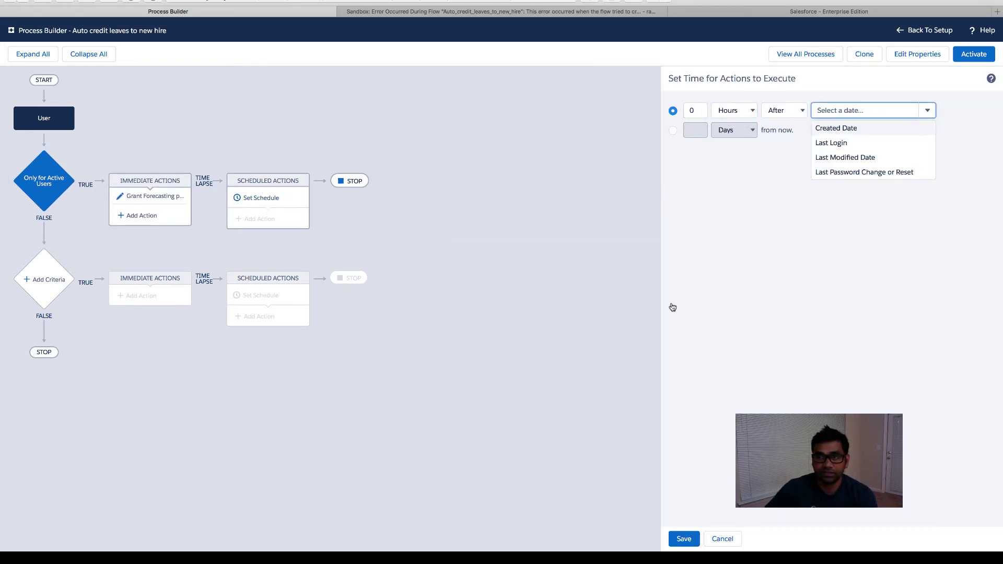
pyautogui.click(685, 541)
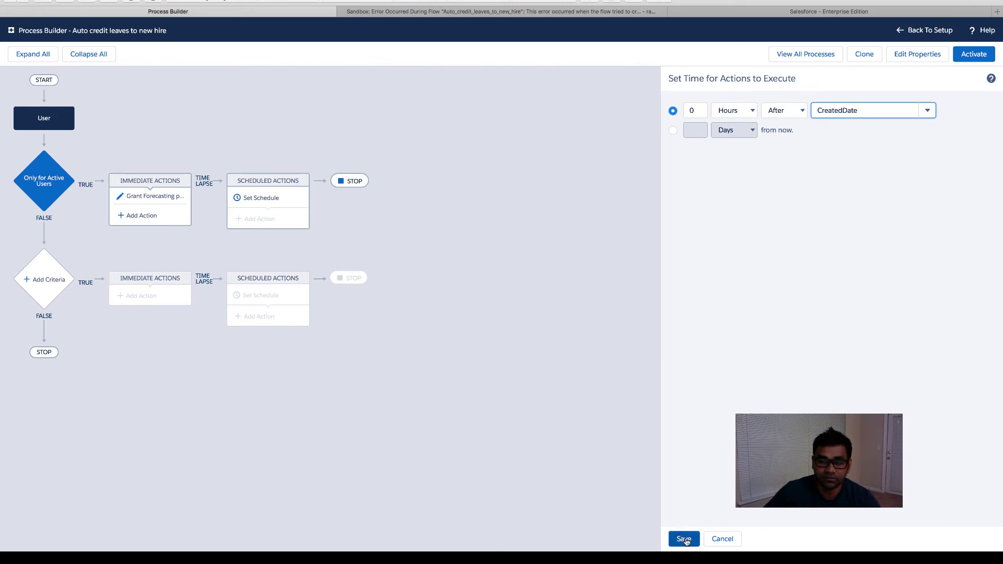
pyautogui.click(686, 541)
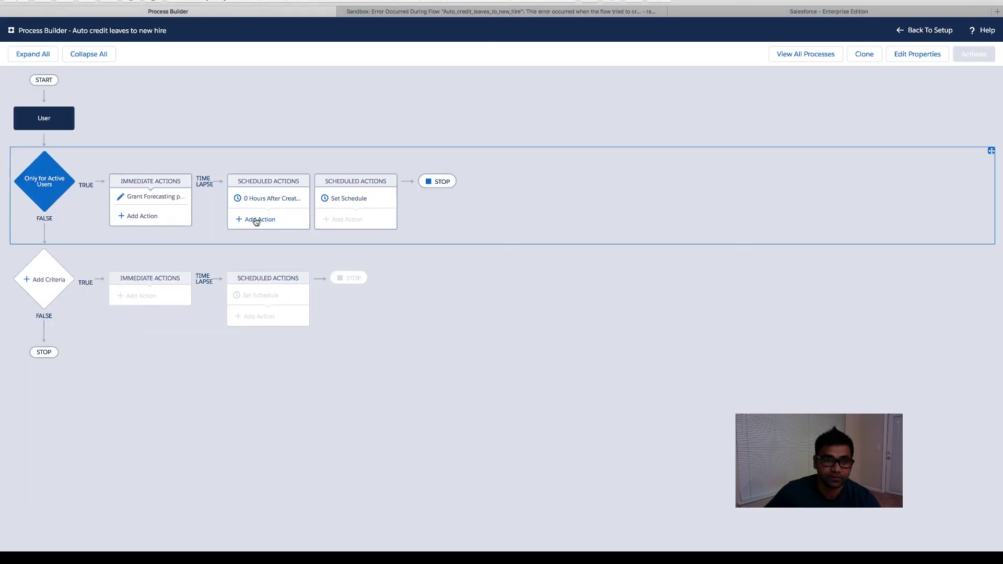
# - Add a scheduled Create a Record action named 'credit leaves' for Leave Balance
pyautogui.click(256, 219)
pyautogui.click(730, 122)
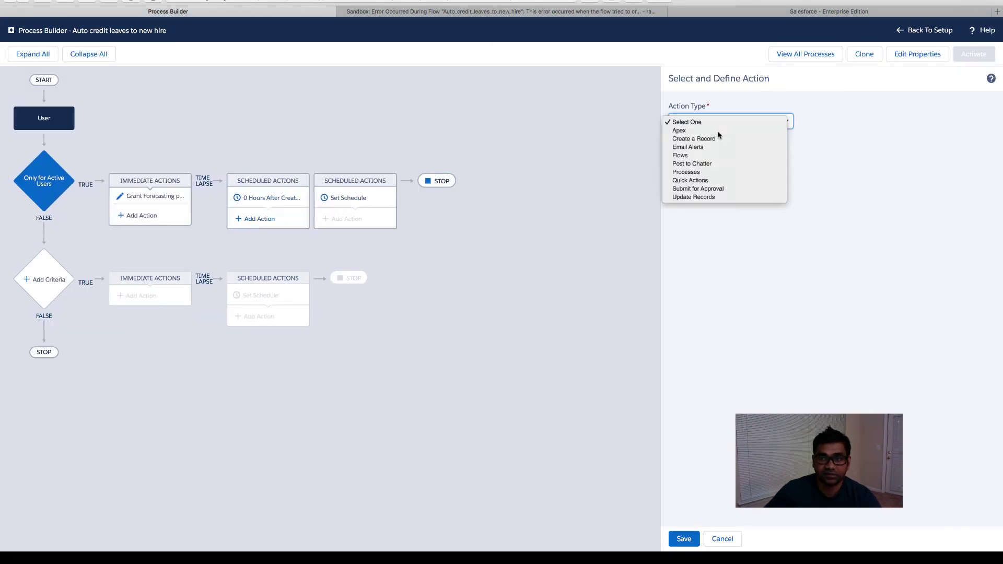
pyautogui.click(721, 137)
pyautogui.click(696, 155)
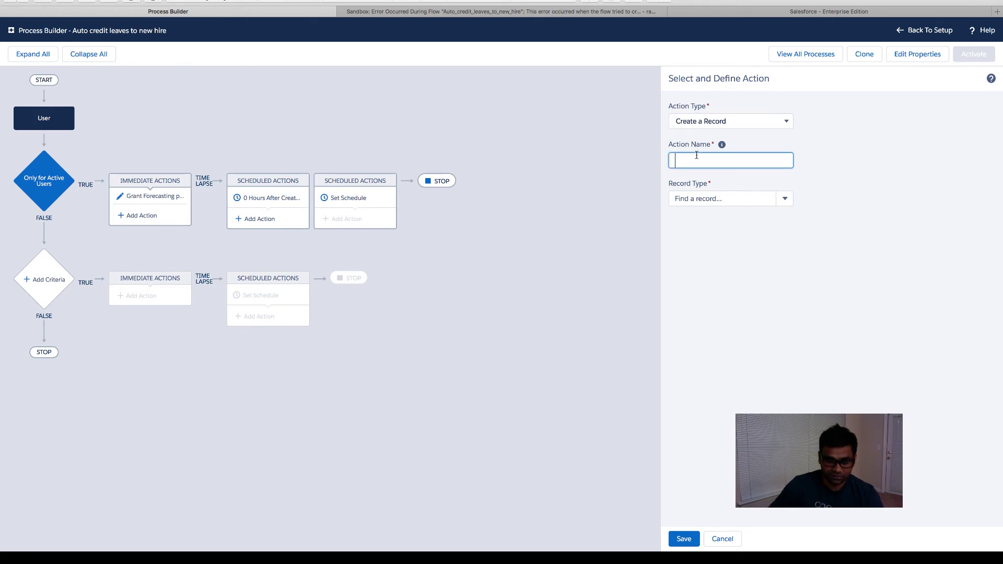
pyautogui.write('credit lea')
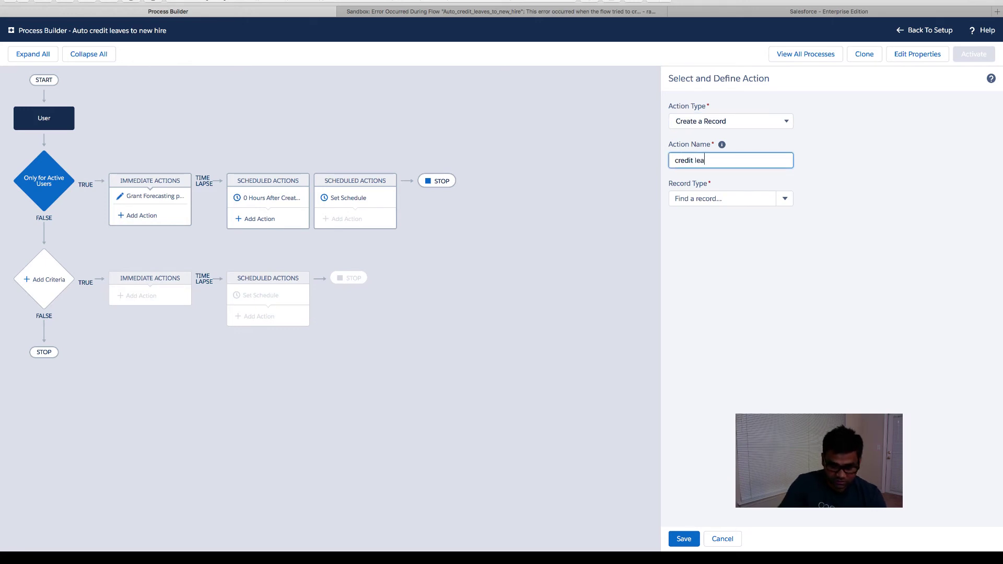
pyautogui.write('ves')
pyautogui.click(735, 201)
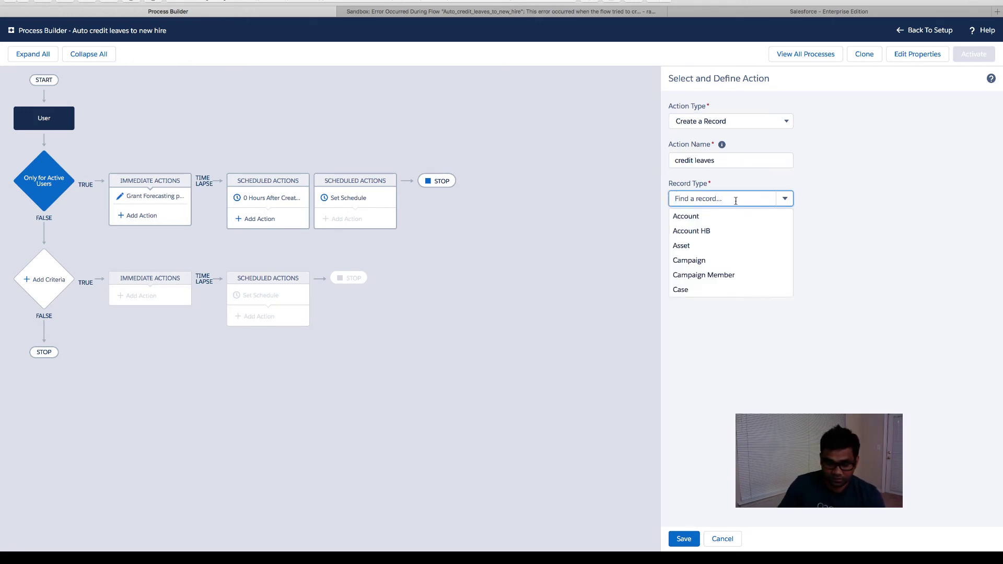
pyautogui.write('lea')
pyautogui.click(716, 232)
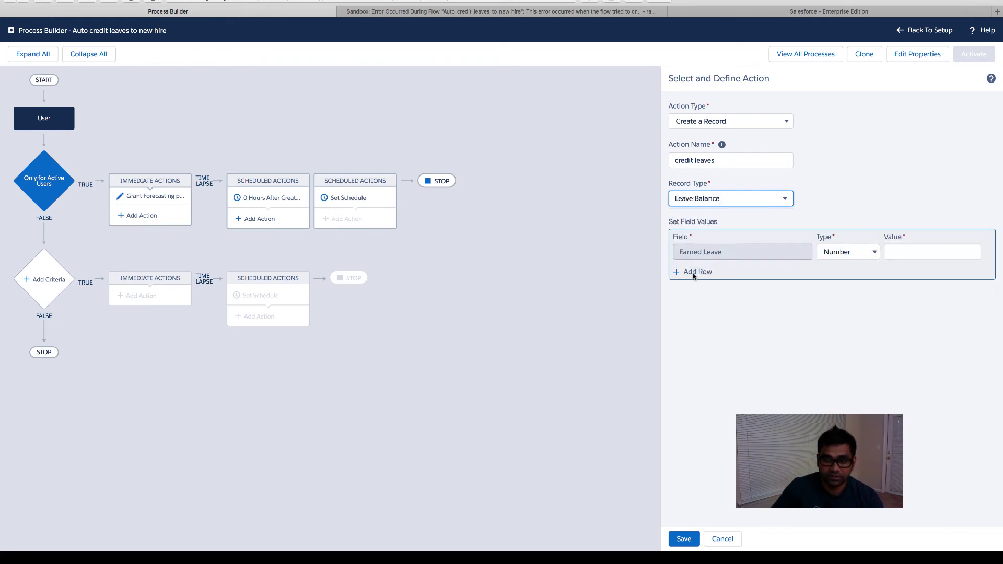
# - Add Casual and Medical leave rows and give the leave fields values of 1
pyautogui.click(696, 271)
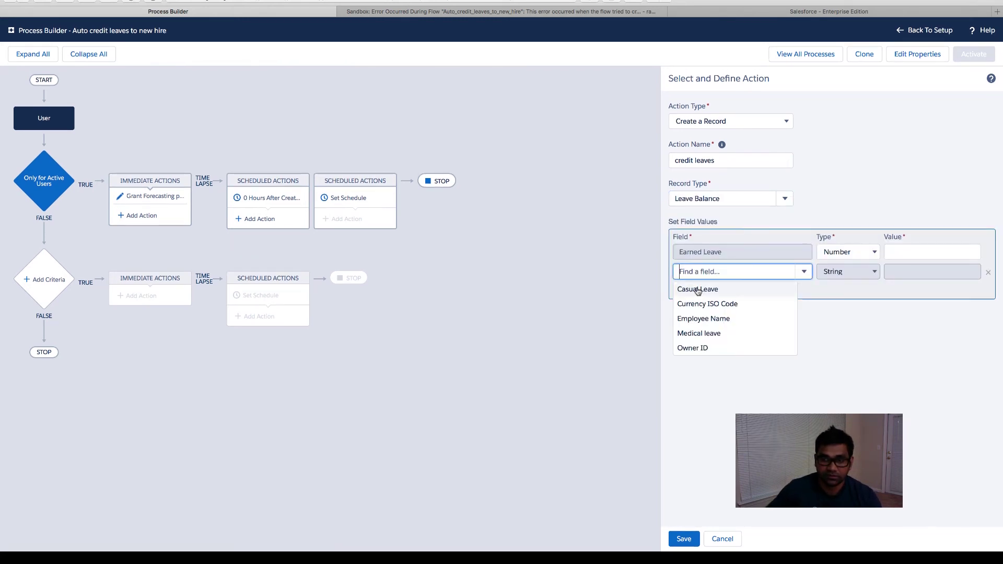
pyautogui.click(698, 289)
pyautogui.click(701, 292)
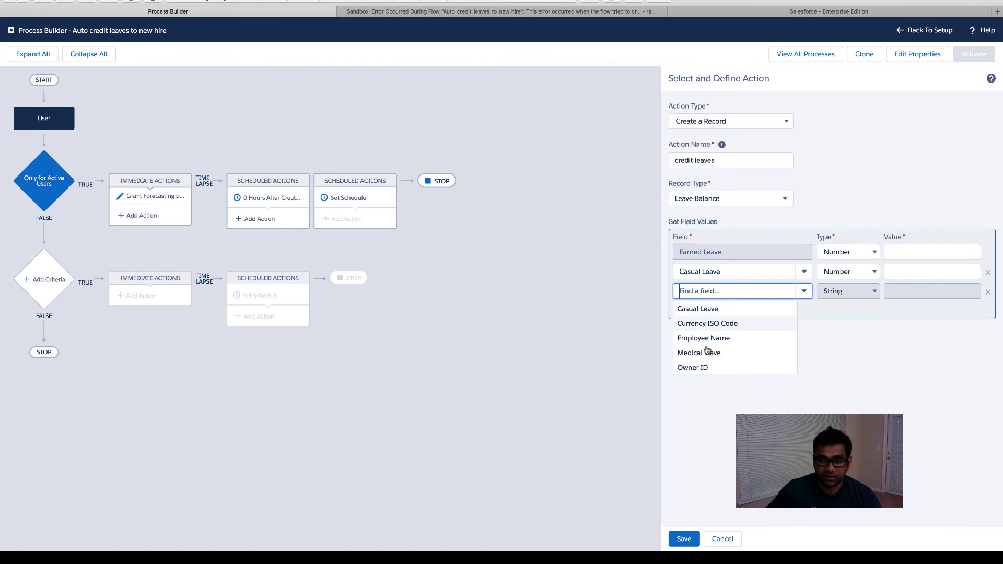
pyautogui.click(727, 353)
pyautogui.click(918, 253)
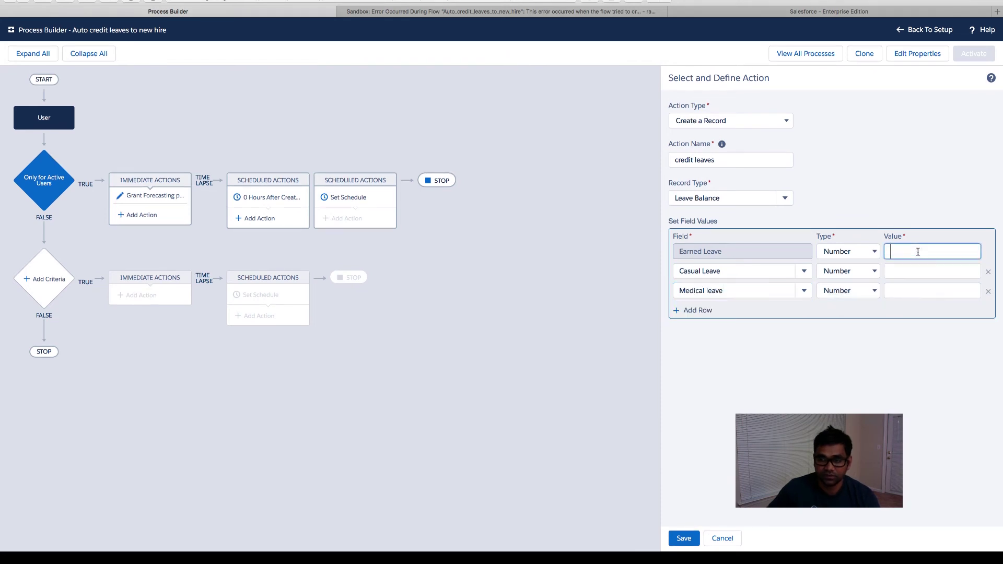
pyautogui.write('1')
pyautogui.click(918, 272)
pyautogui.write('1')
pyautogui.click(888, 291)
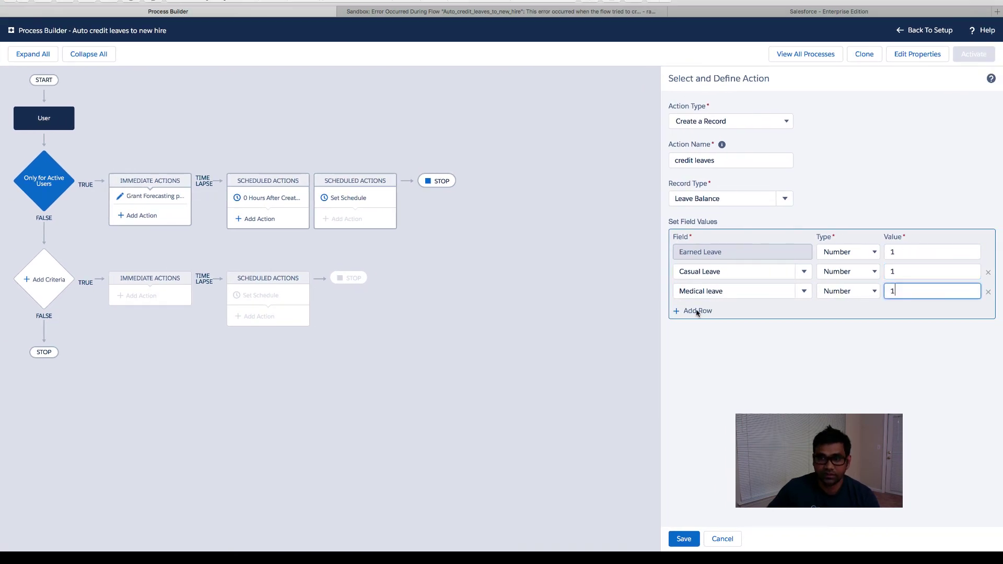
# - Add an Employee Name field row set to reference a user field
pyautogui.click(697, 311)
pyautogui.click(703, 310)
pyautogui.click(714, 357)
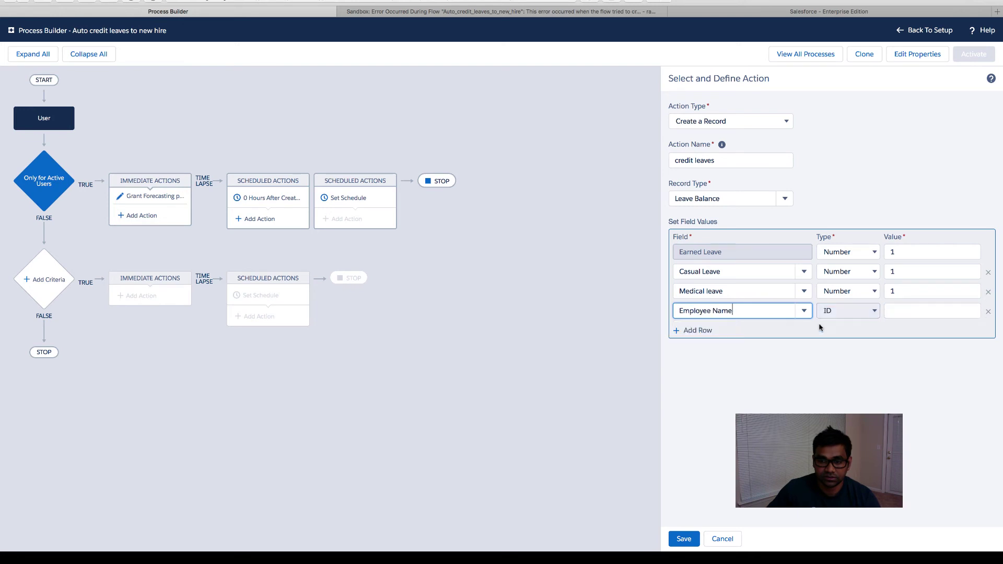
pyautogui.click(832, 314)
pyautogui.click(831, 328)
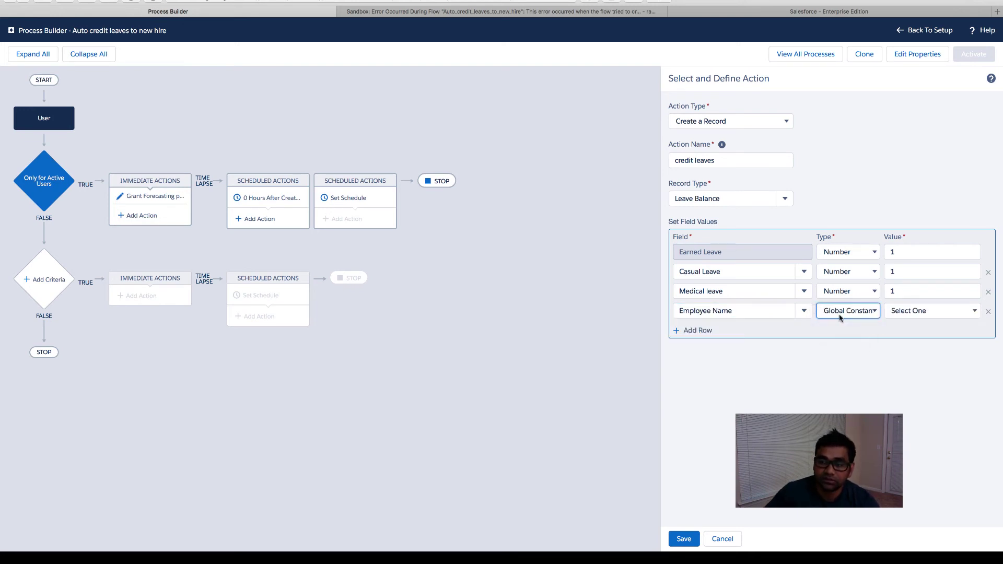
pyautogui.click(918, 314)
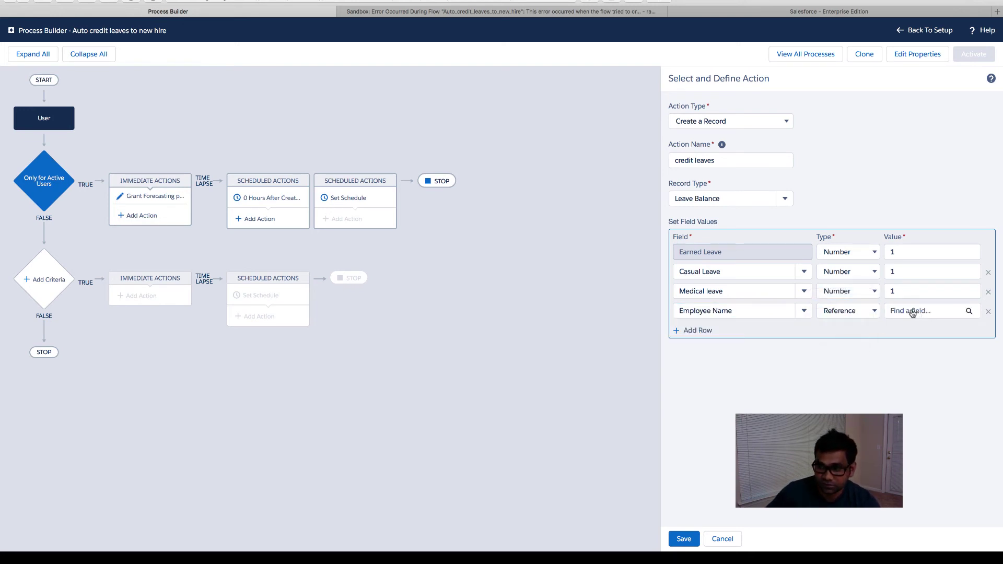
# - Set Employee Name to the User ID field and save the credit leaves action
pyautogui.click(938, 312)
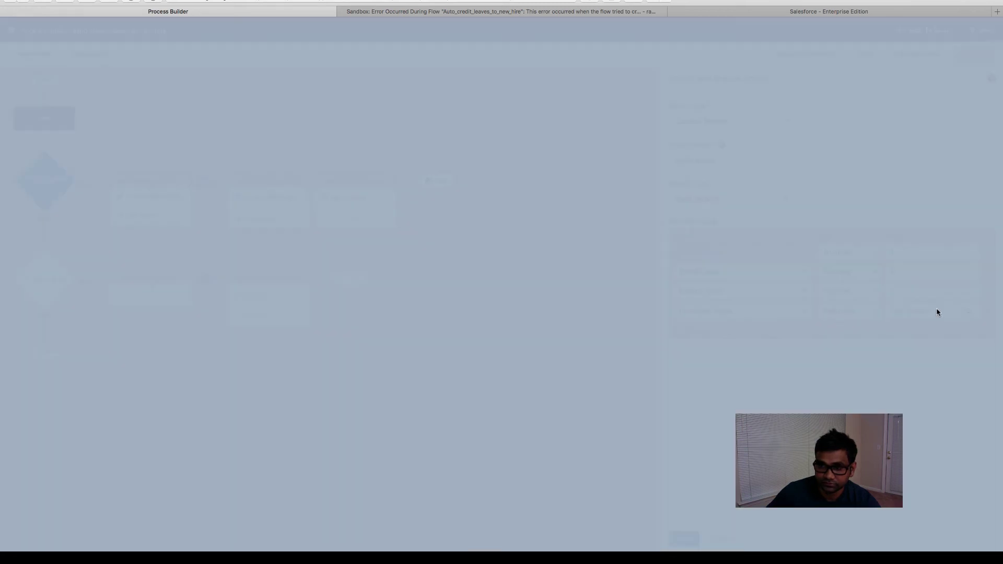
pyautogui.click(461, 252)
pyautogui.write('u')
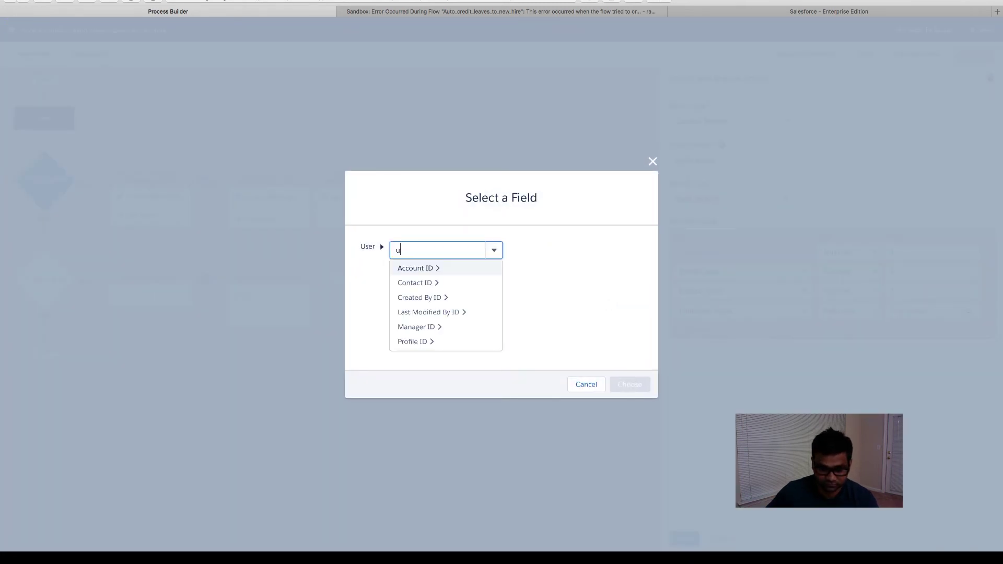
pyautogui.write('ser')
pyautogui.click(444, 268)
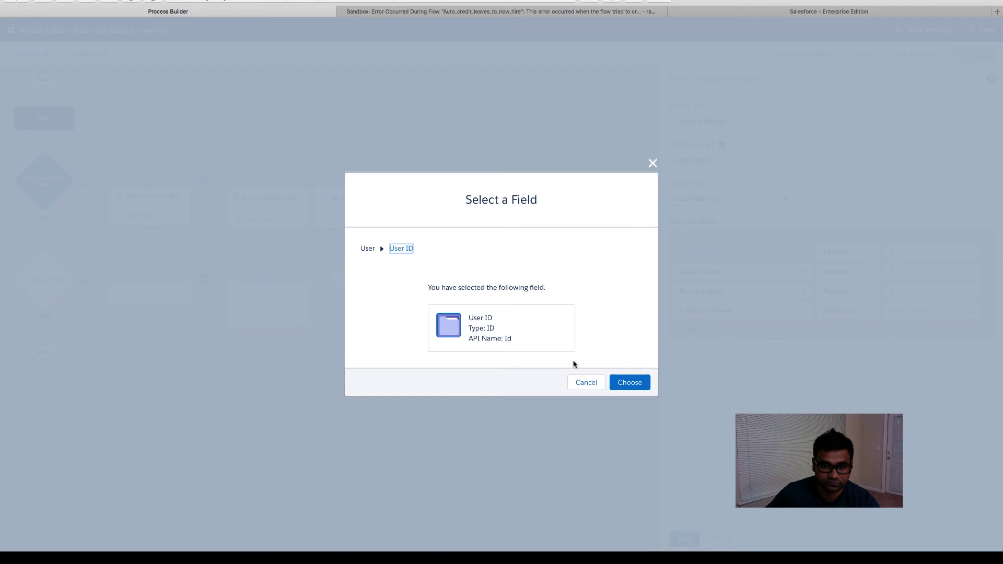
pyautogui.click(635, 387)
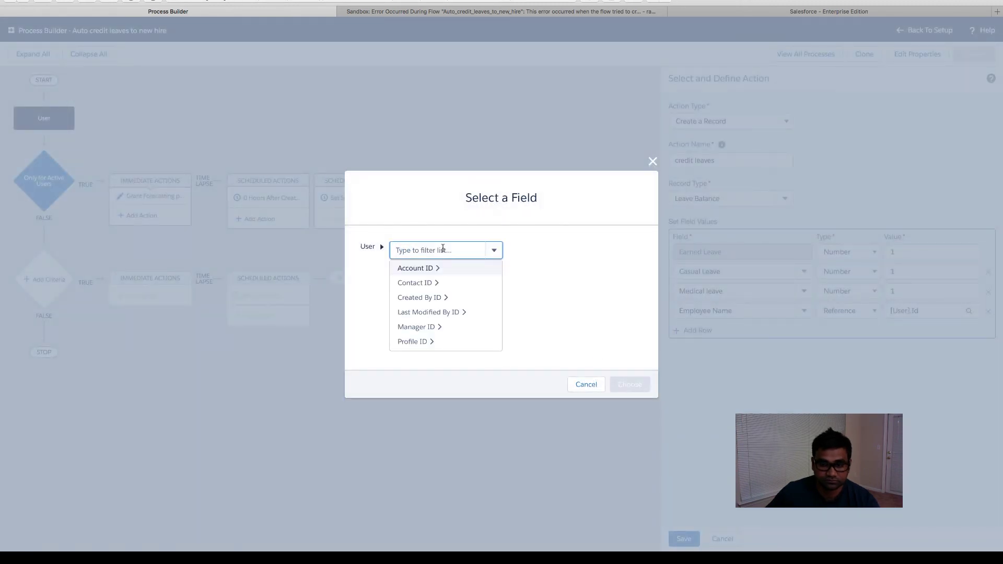
pyautogui.write('user')
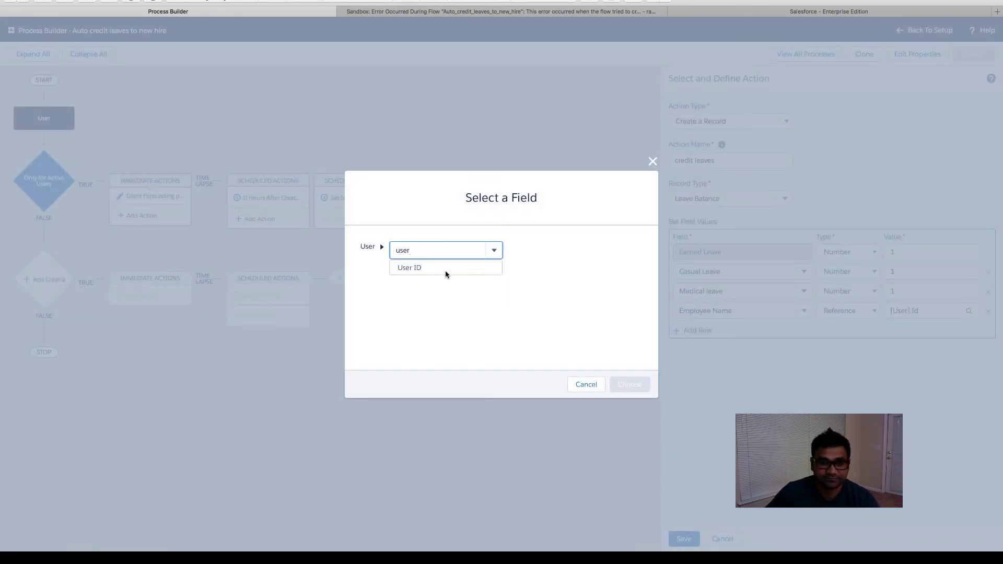
pyautogui.click(445, 268)
pyautogui.click(637, 384)
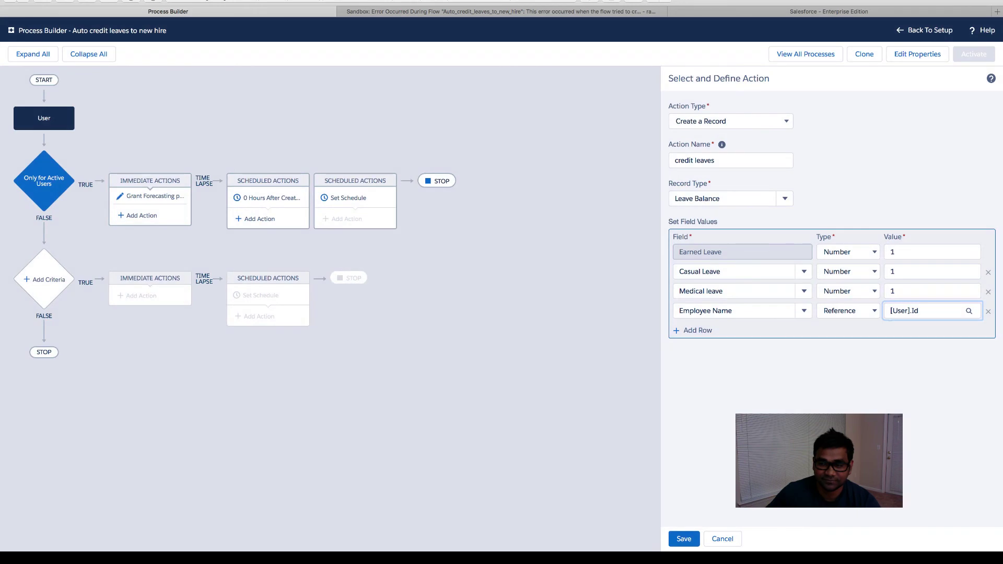
pyautogui.click(691, 538)
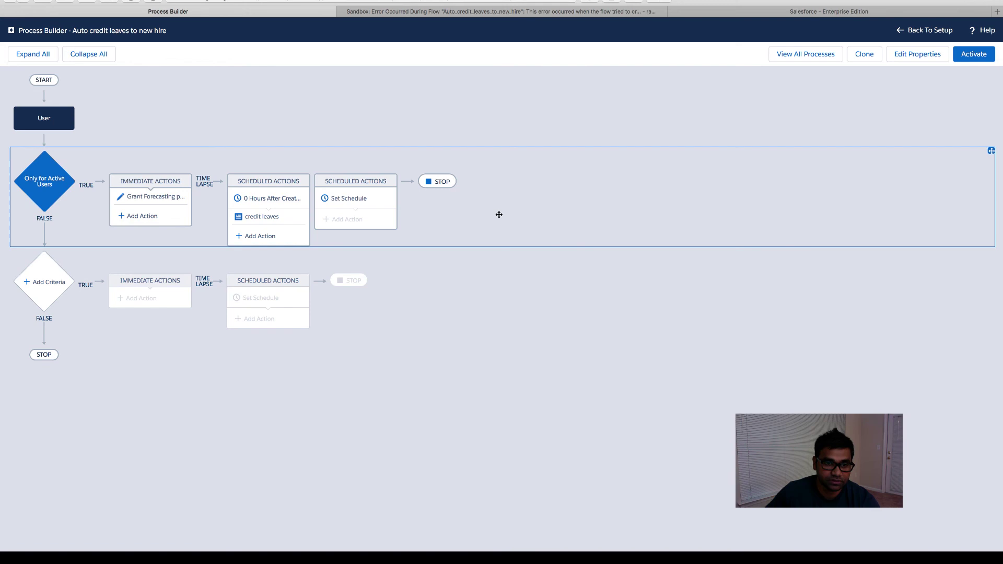
# - Activate the new process version and return to the tab with the workflow error
pyautogui.click(975, 57)
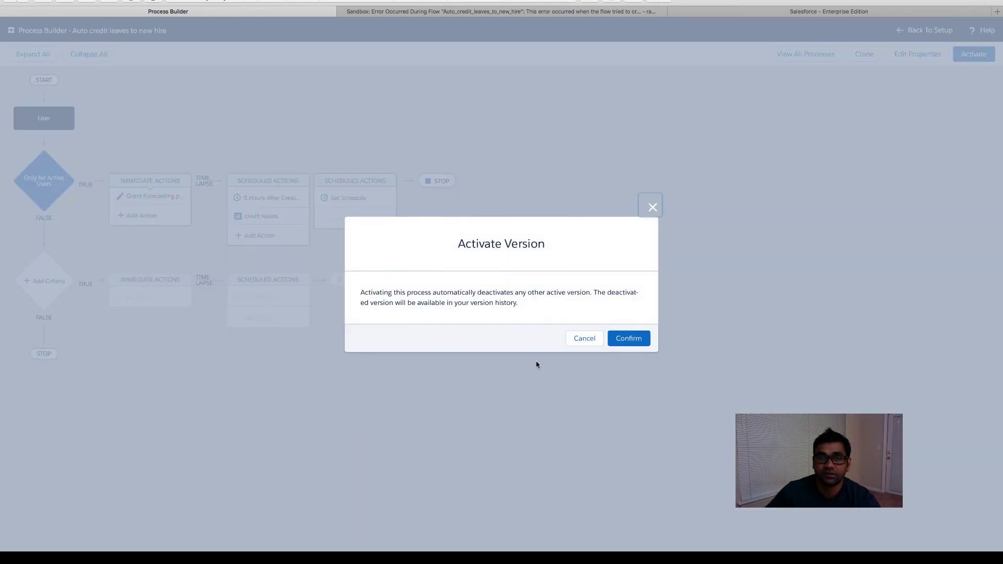
pyautogui.click(647, 342)
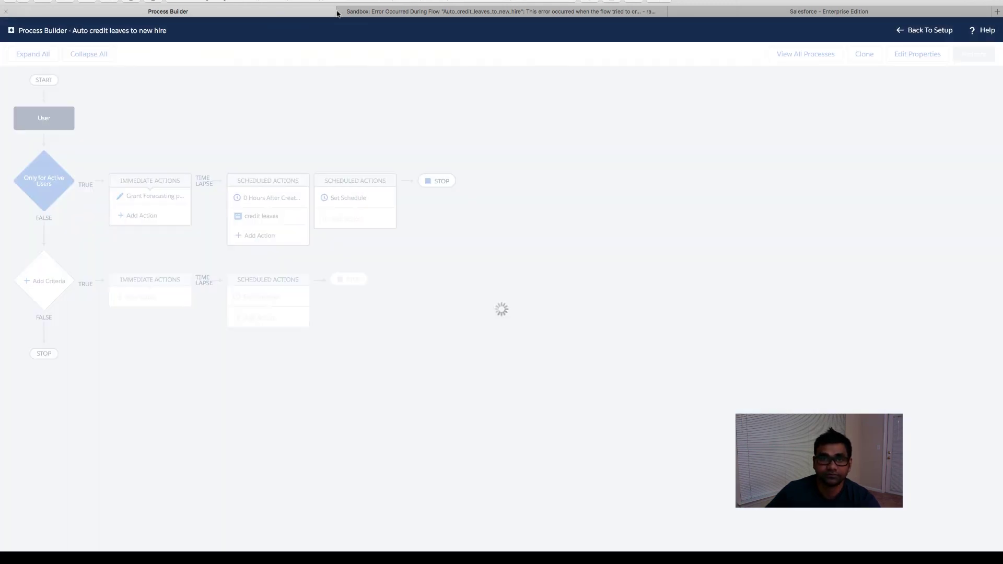
pyautogui.click(341, 11)
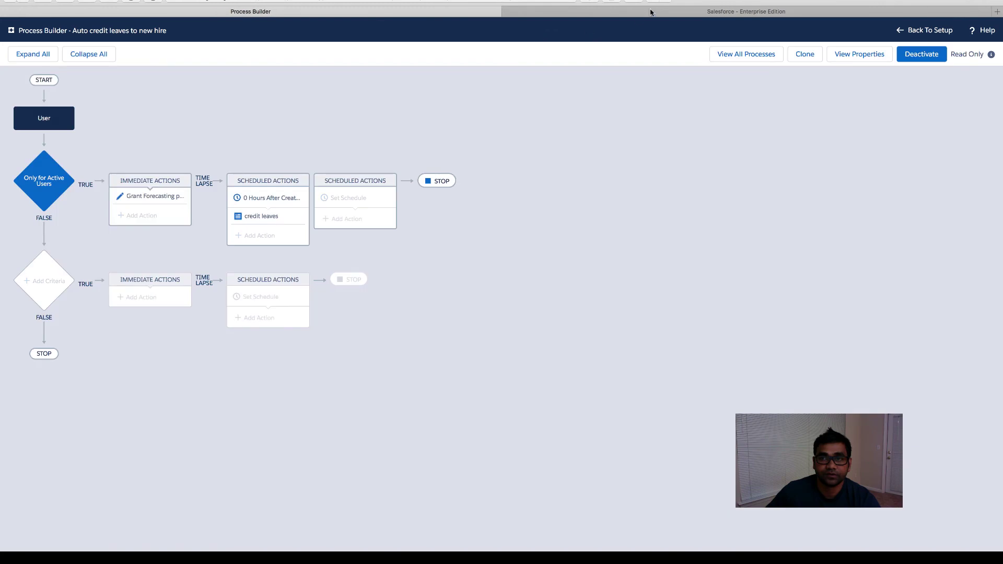
pyautogui.click(651, 11)
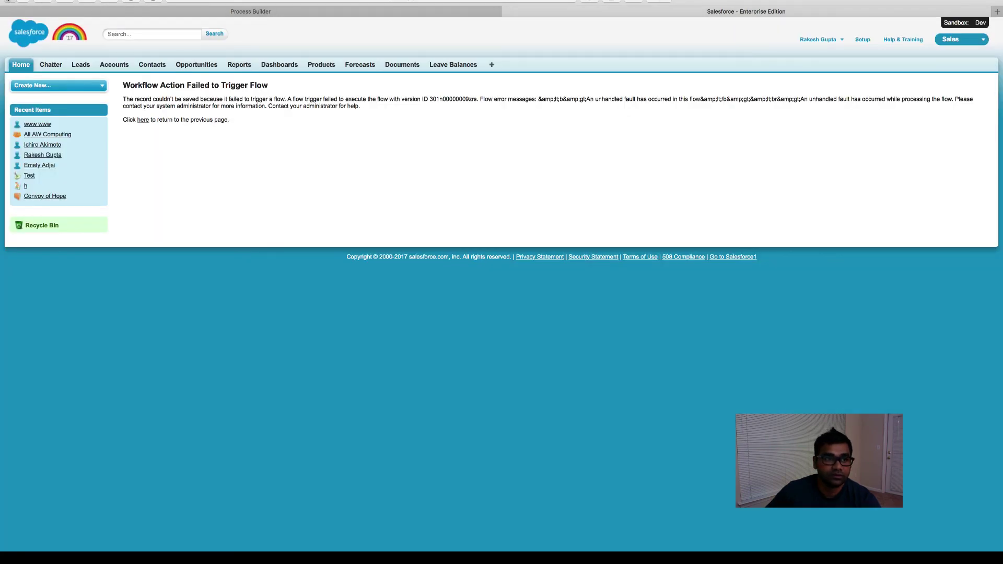
pyautogui.click(143, 119)
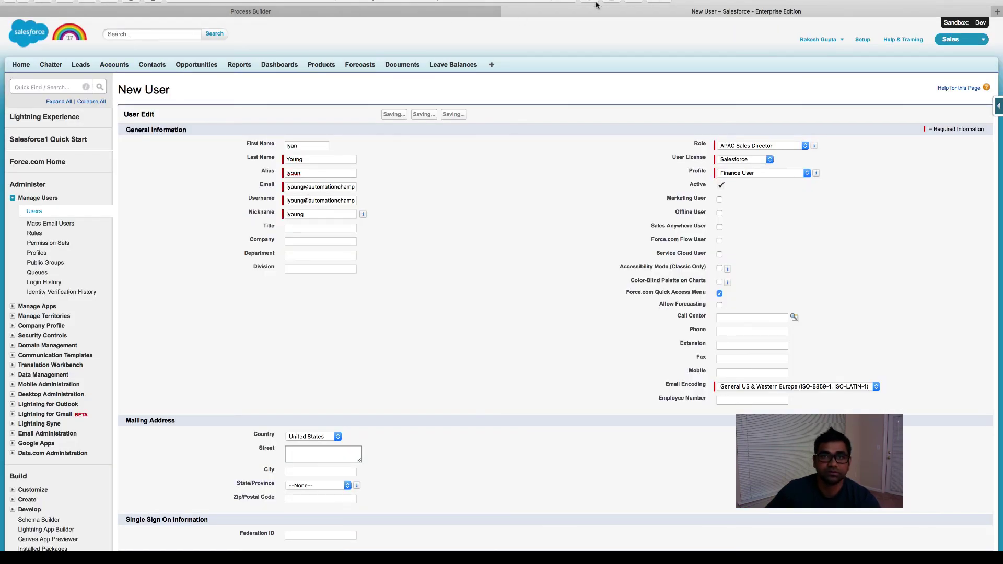
pyautogui.click(571, 0)
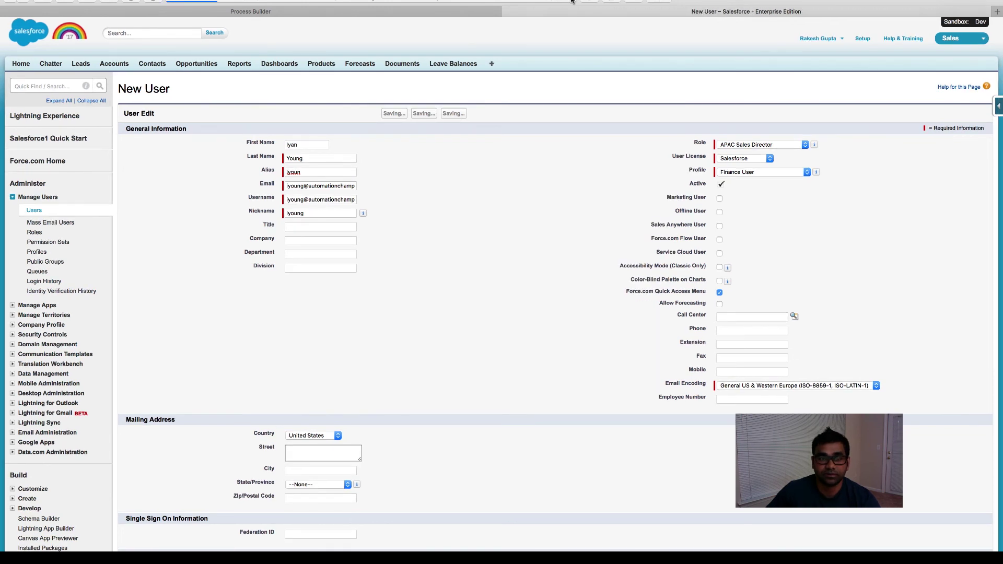
pyautogui.click(308, 145)
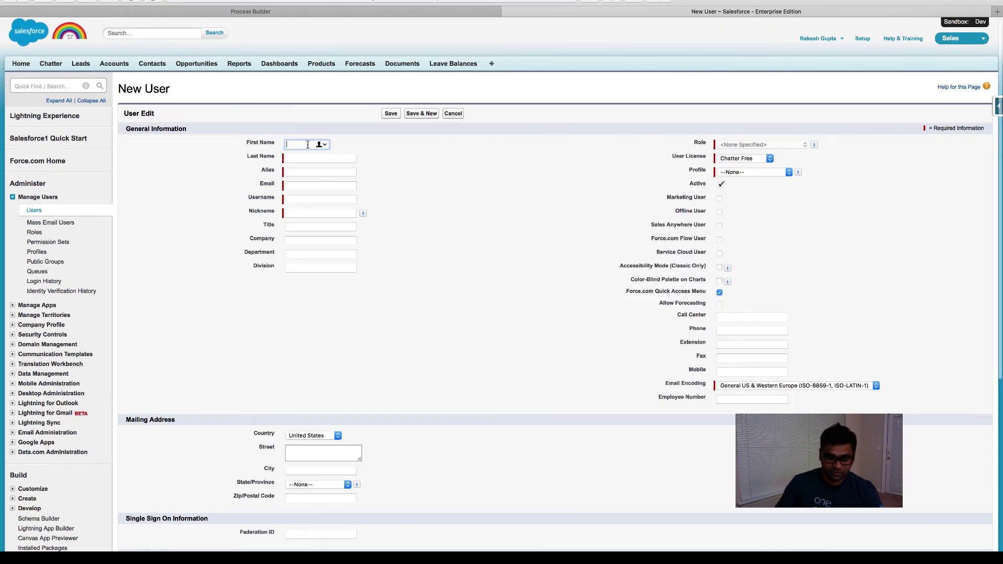
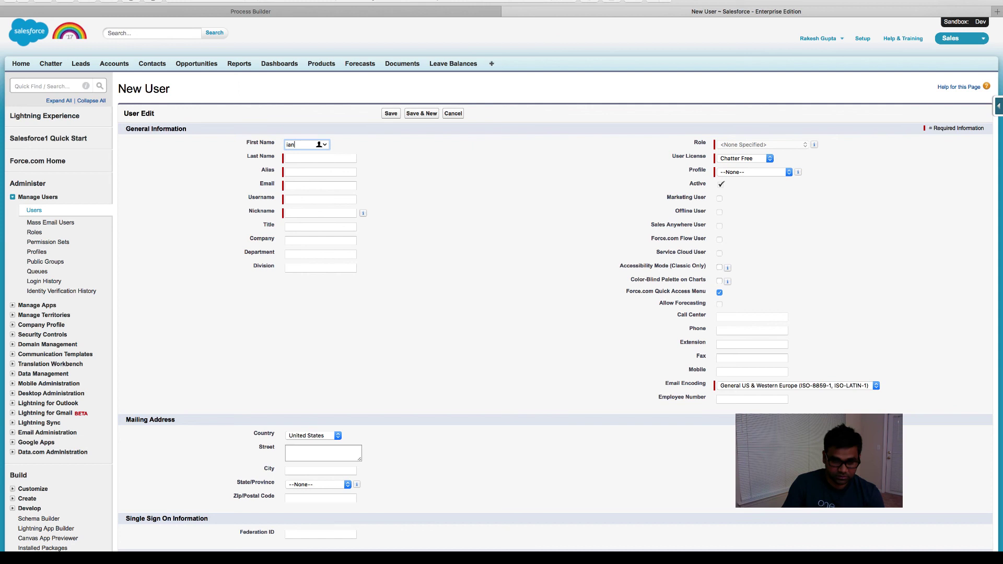
pyautogui.press('Tab')
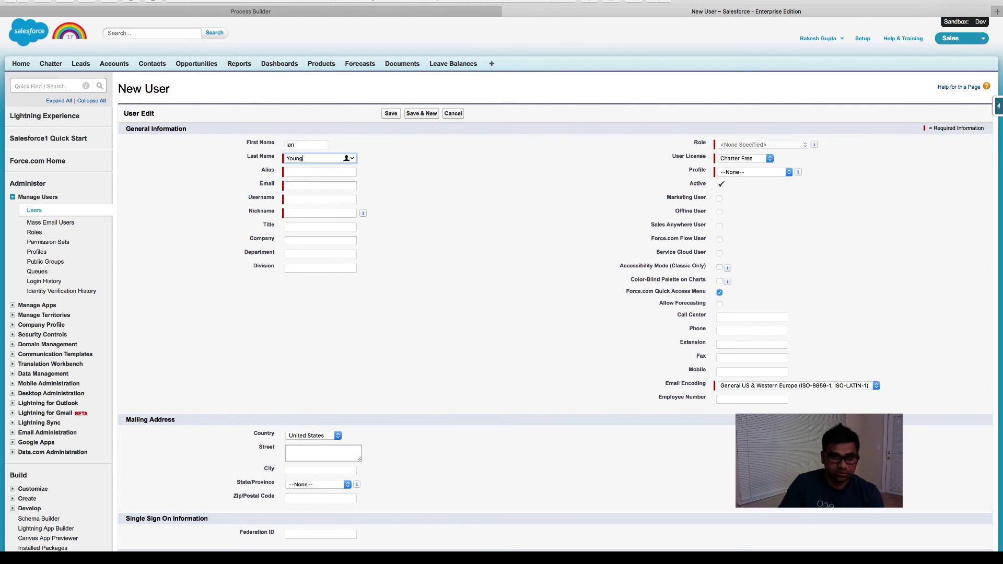
pyautogui.press('Tab')
pyautogui.click(317, 184)
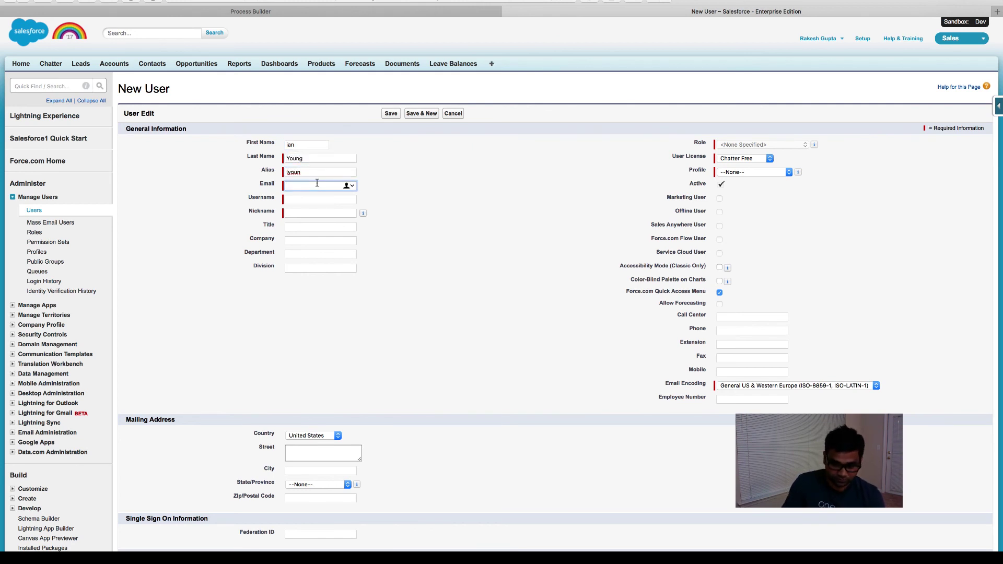
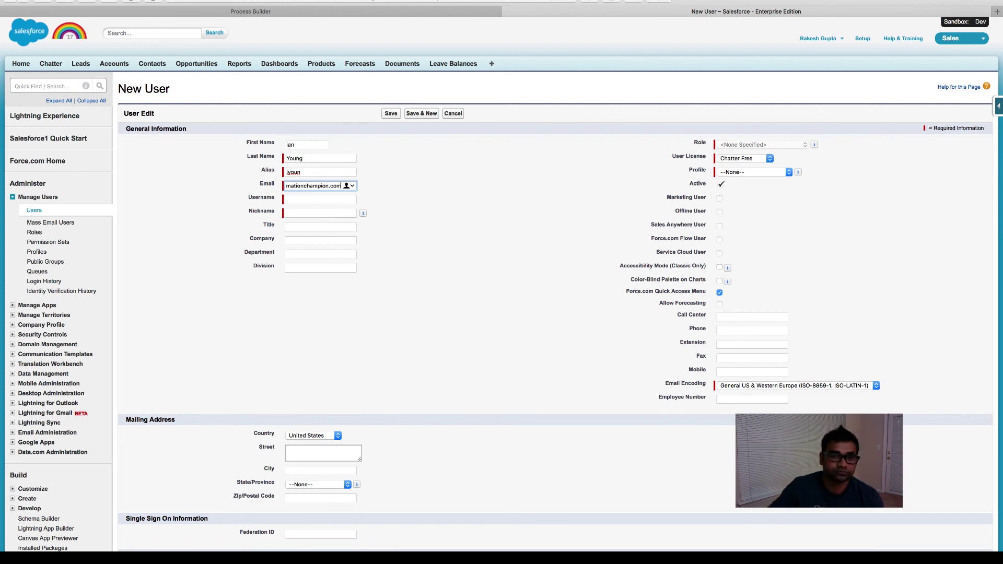
pyautogui.click(491, 217)
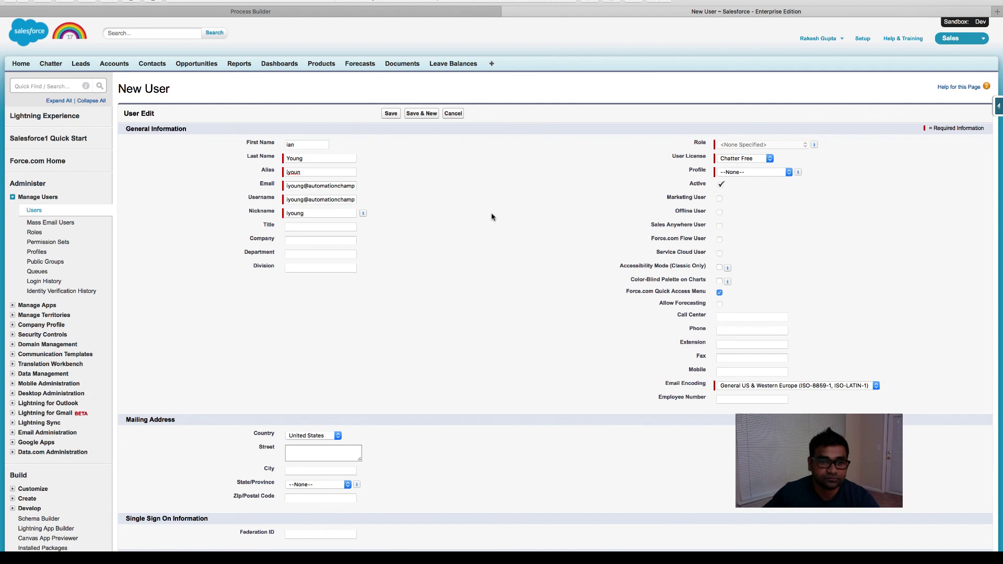
# - Assign Salesforce license, APAC Sales Rep role and Finance User profile, then save the user
pyautogui.click(747, 160)
pyautogui.click(756, 162)
pyautogui.click(752, 144)
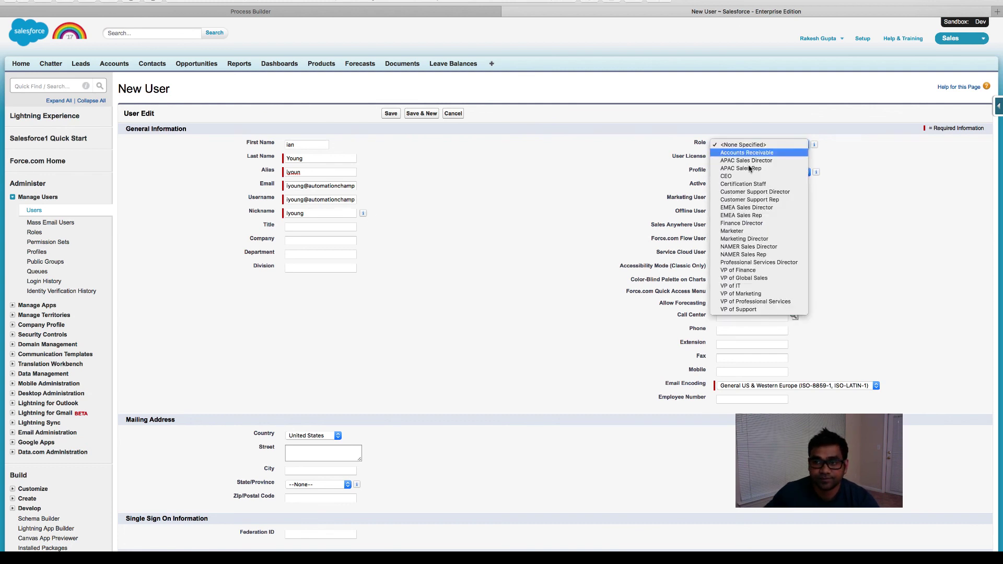
pyautogui.click(750, 168)
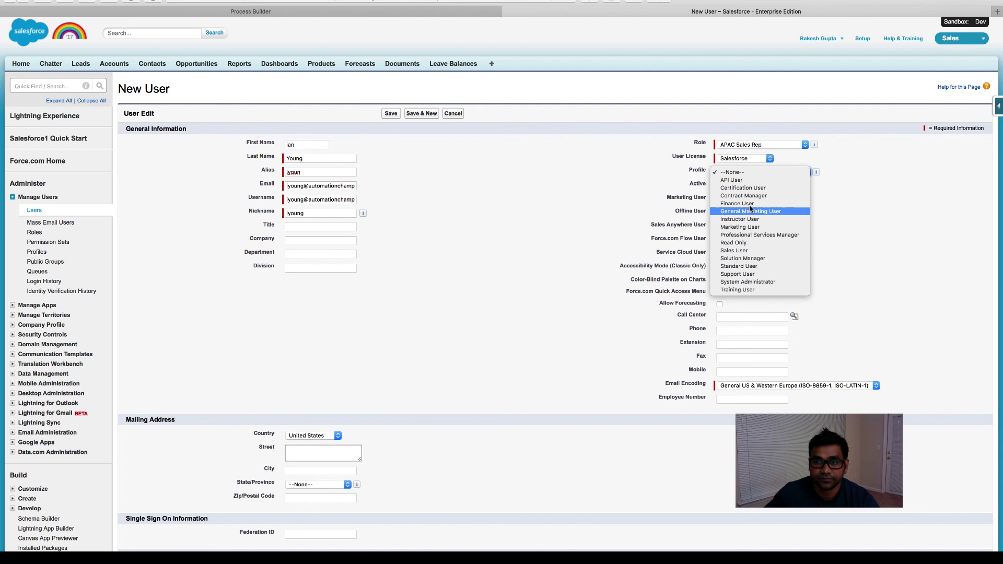
pyautogui.click(751, 203)
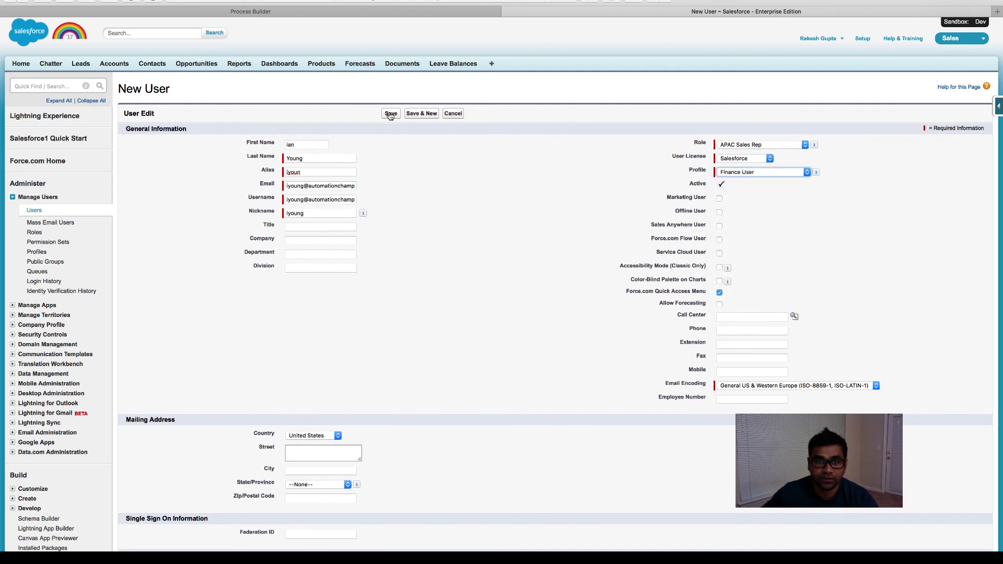
pyautogui.click(390, 115)
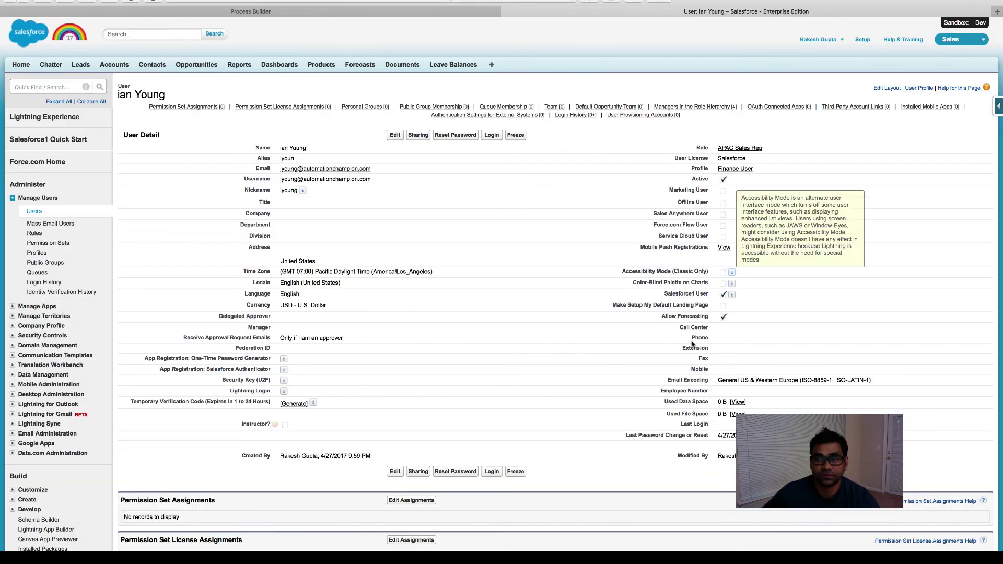
# - Search Setup for 'flow' and check the Flows page's Paused and Waiting Interviews list
pyautogui.tripleClick(719, 320)
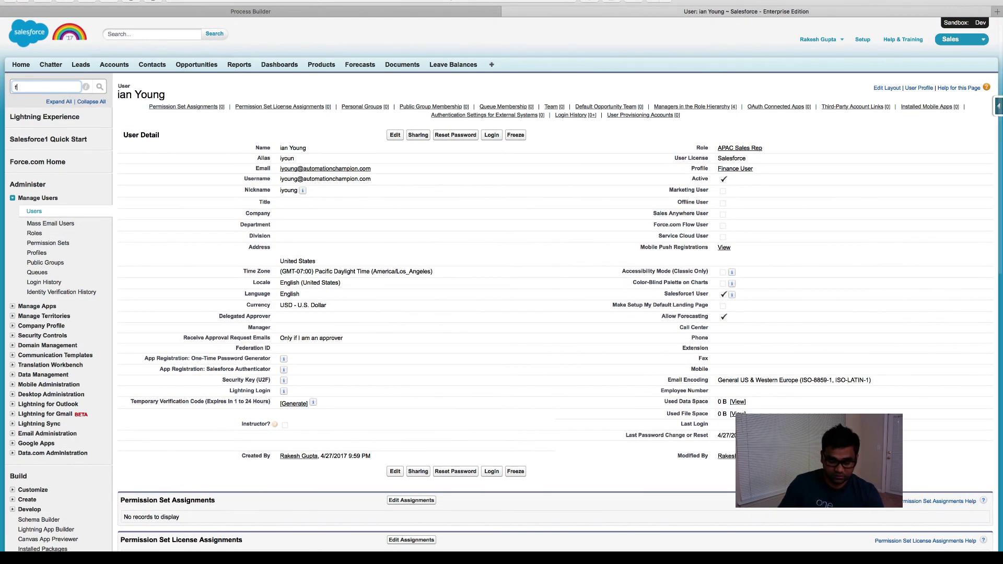
pyautogui.write('flow')
pyautogui.click(44, 212)
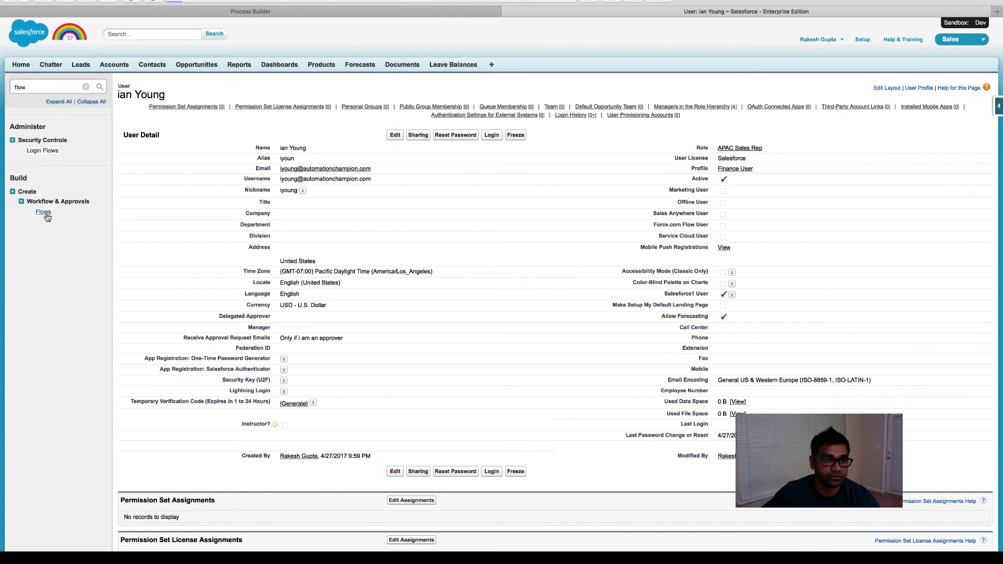
pyautogui.moveTo(182, 301); pyautogui.dragTo(147, 303)
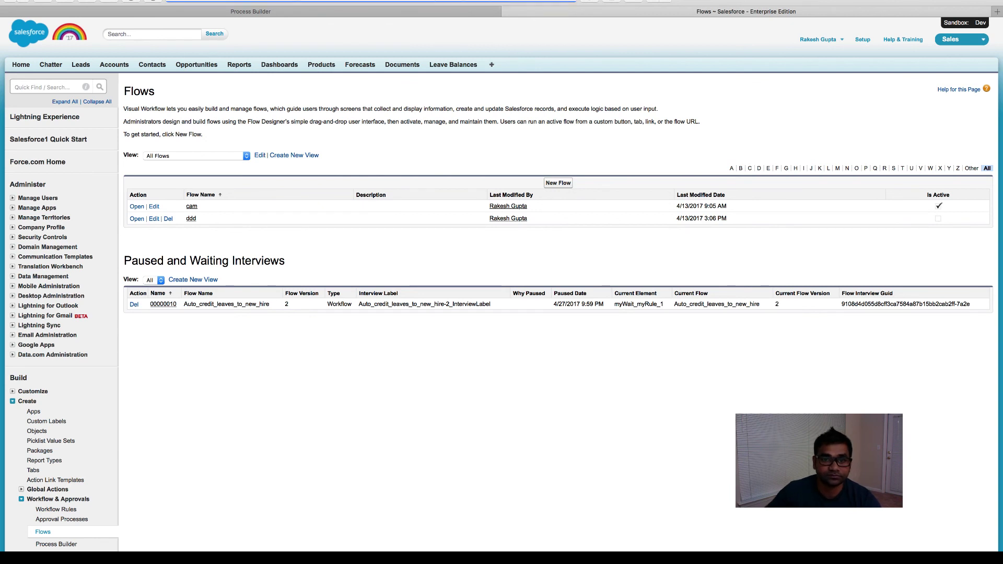
pyautogui.click(838, 7)
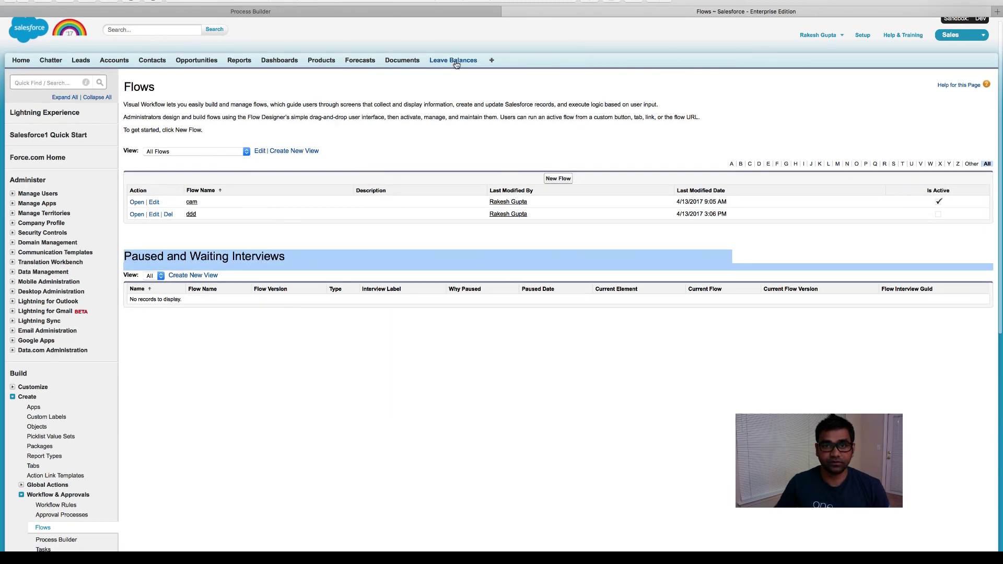
pyautogui.click(455, 61)
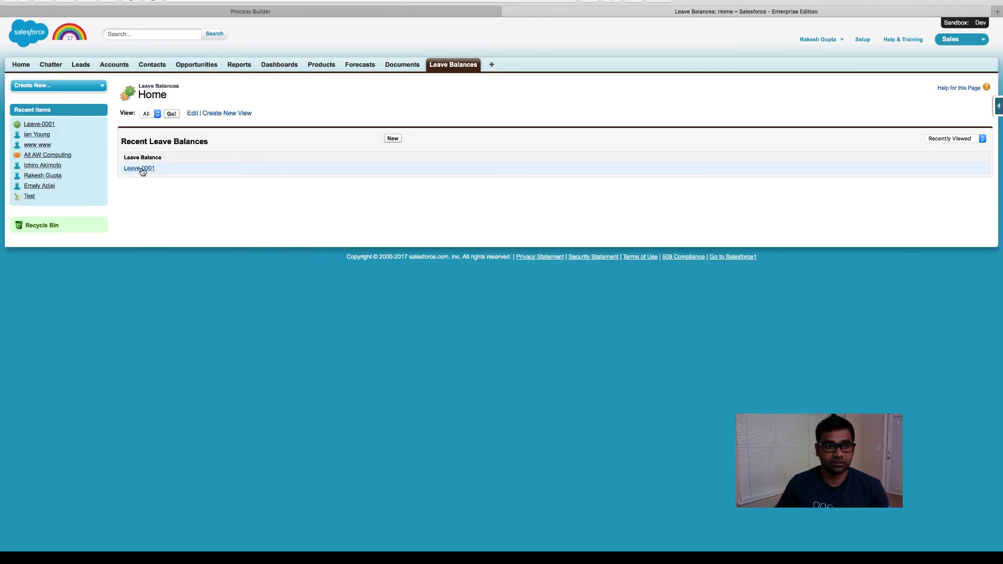
pyautogui.click(141, 168)
pyautogui.moveTo(415, 196)
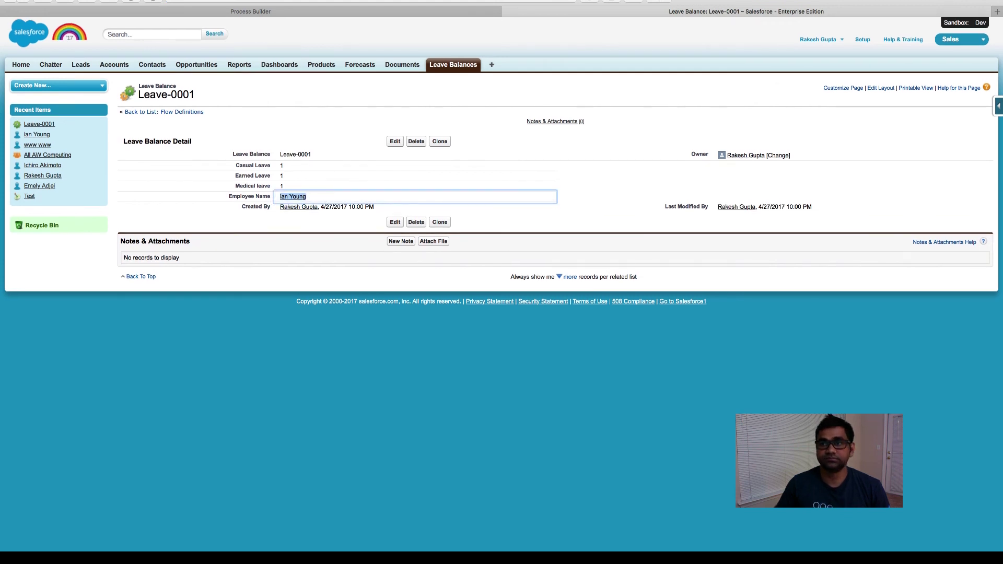
pyautogui.click(841, 3)
pyautogui.click(841, 3)
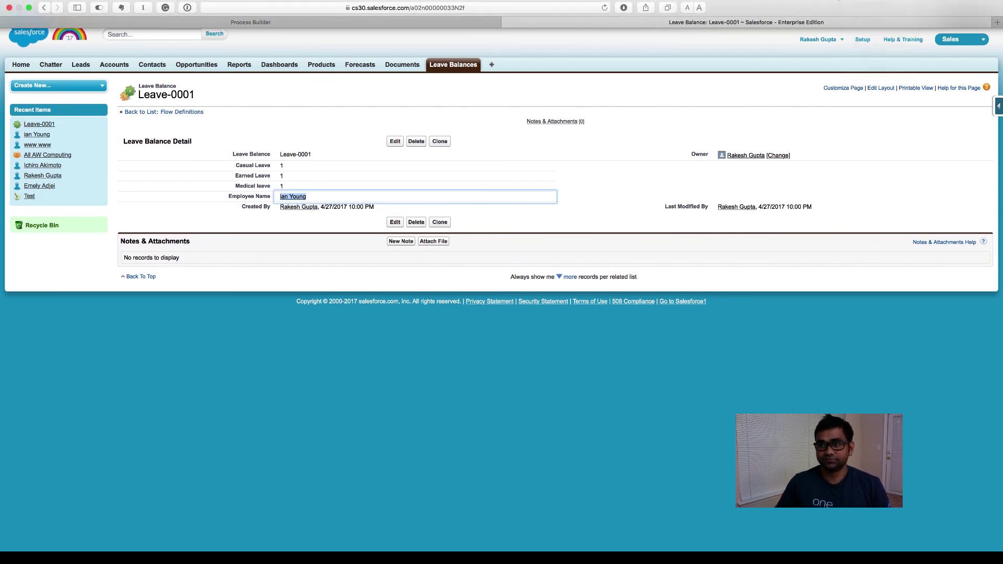